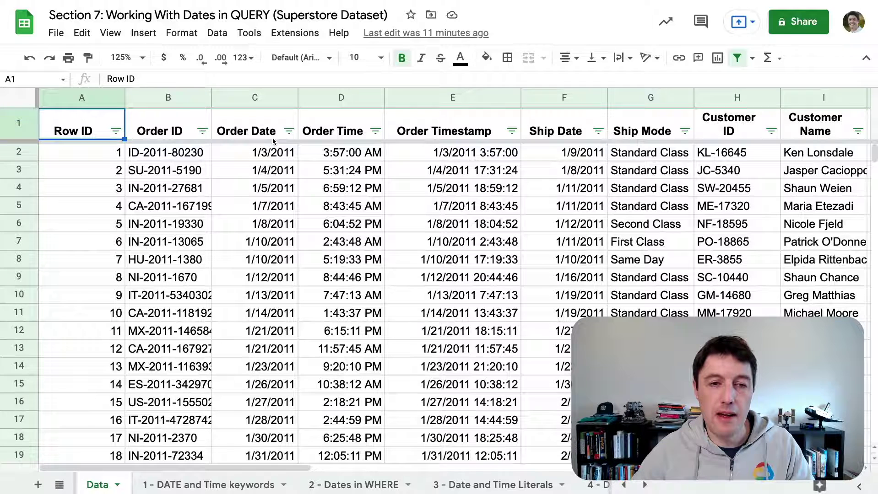
Step: Inspect the Order Date, Order Time and Order Timestamp columns (C, D, E)
left_click(260, 97)
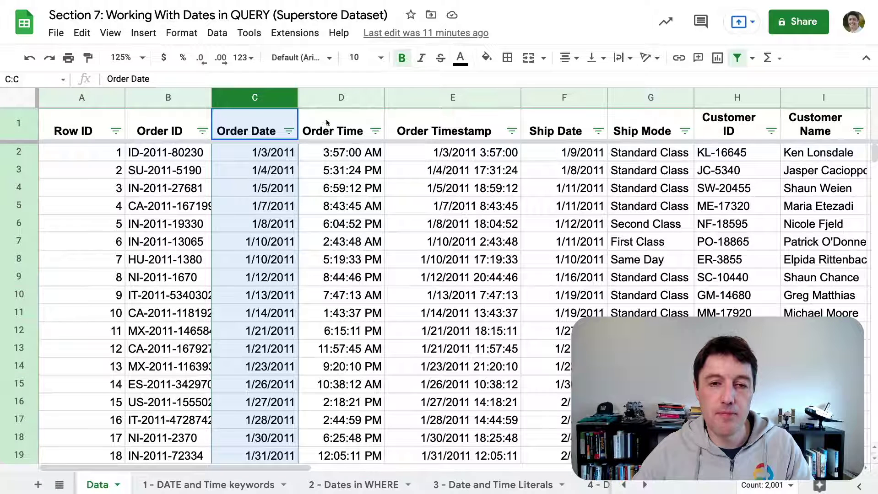
left_click(333, 94)
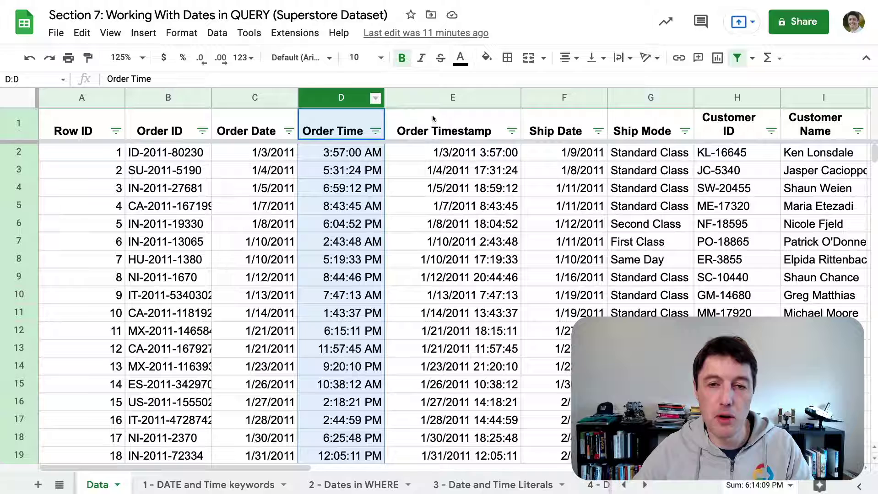
left_click(433, 97)
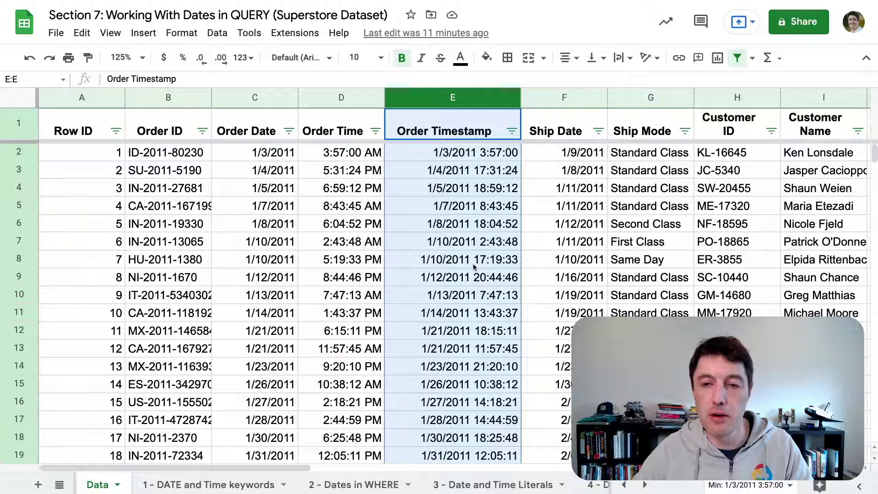
Step: Select the salesData named range from the Name Box list
left_click(53, 79)
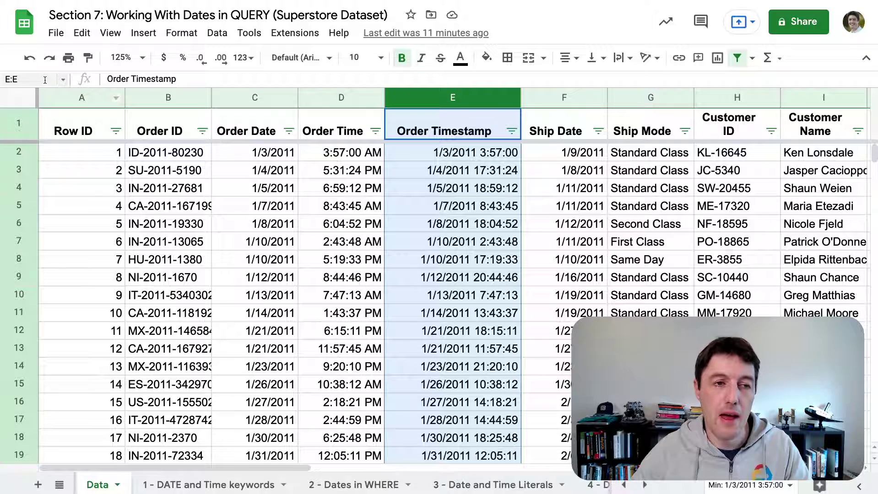
left_click(63, 80)
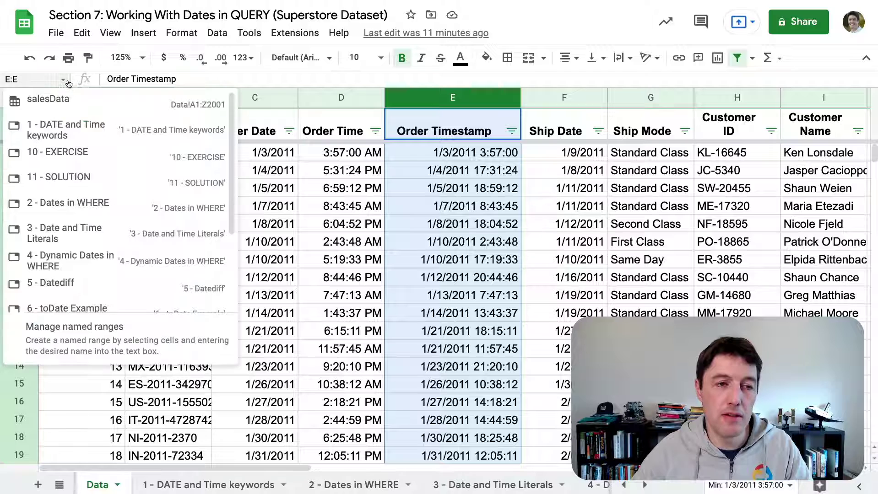
left_click(68, 98)
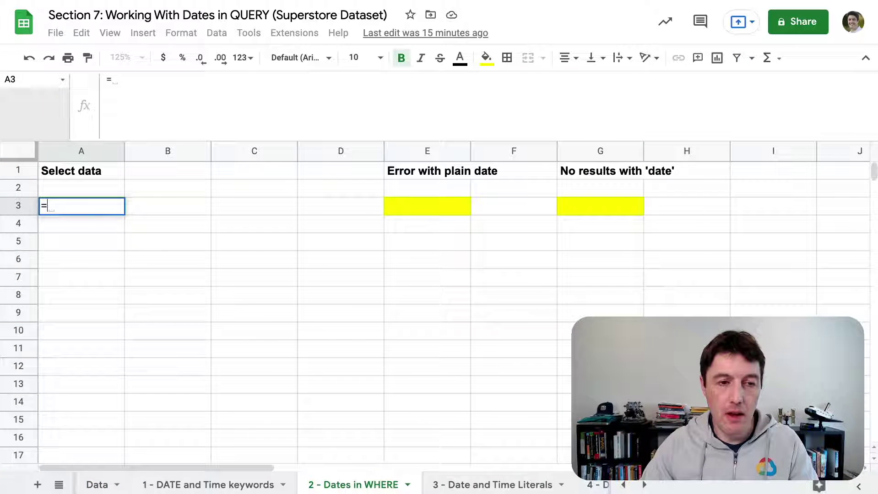
Step: Enter =QUERY(salesData,"select A, B, C",1) in A3
type("que")
key("Tab")
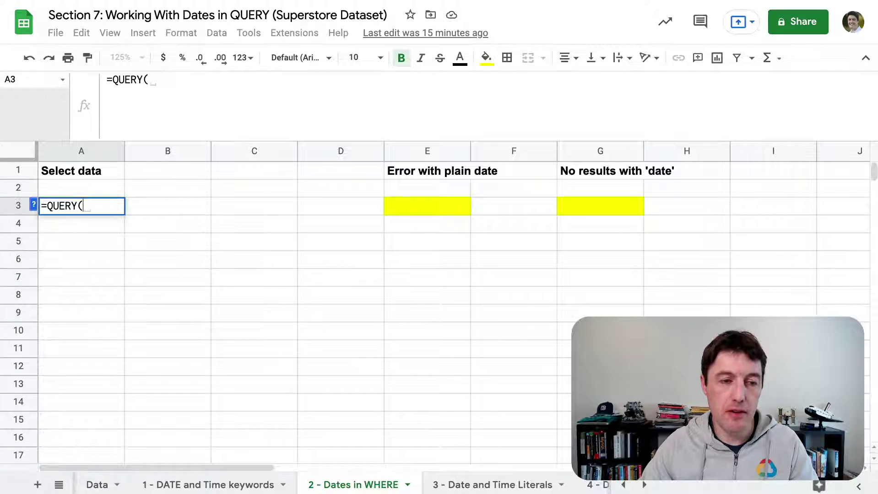
type("sal")
key("Tab")
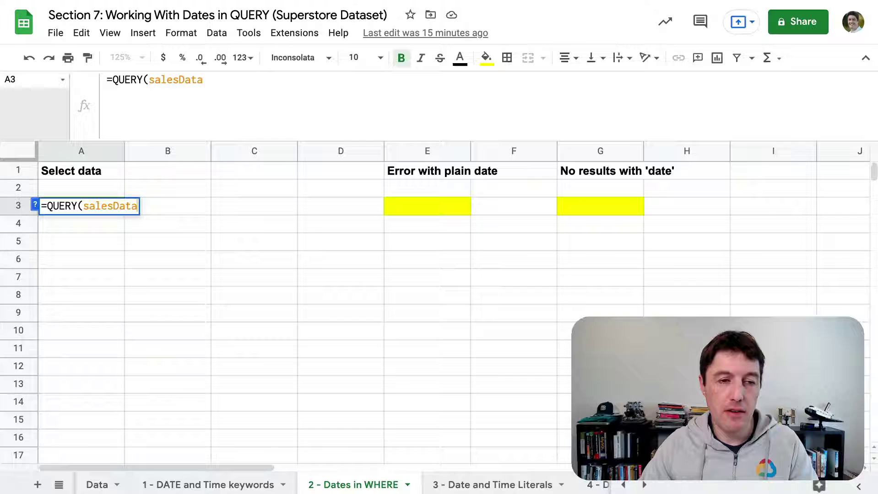
type(",\"select ")
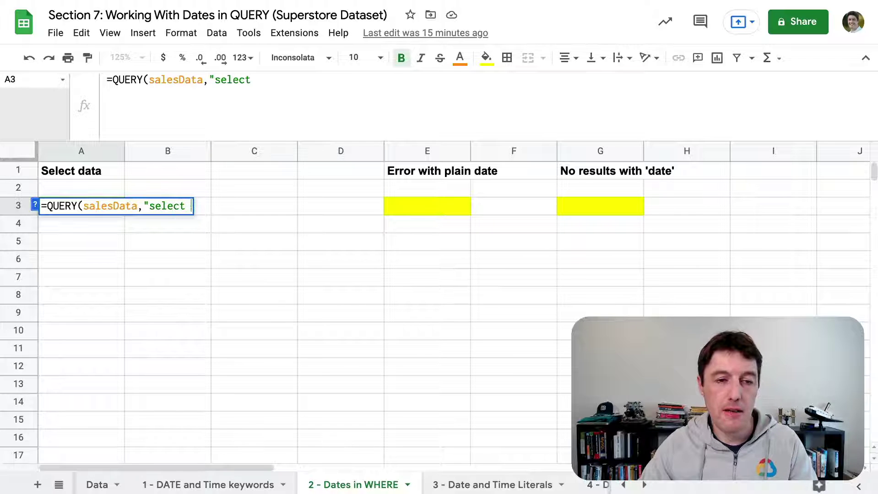
type("A, B, C\", ")
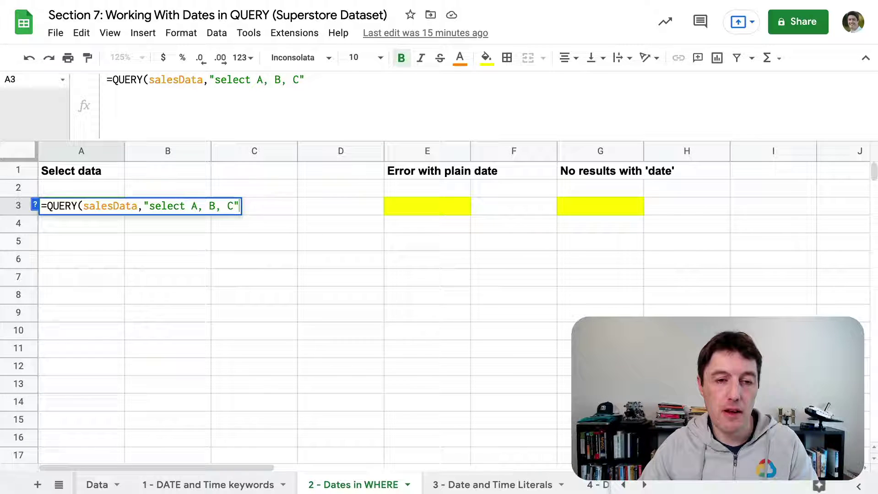
type("1)")
key("Return")
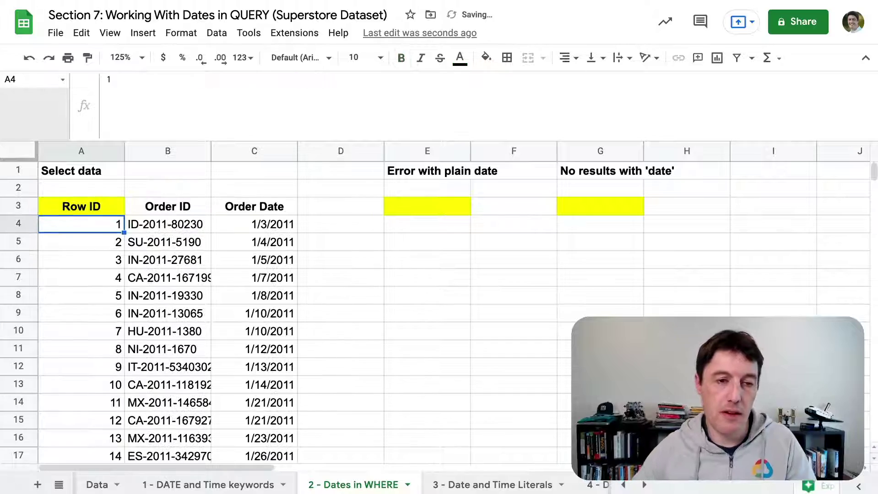
scroll(823, 221, "down", 5)
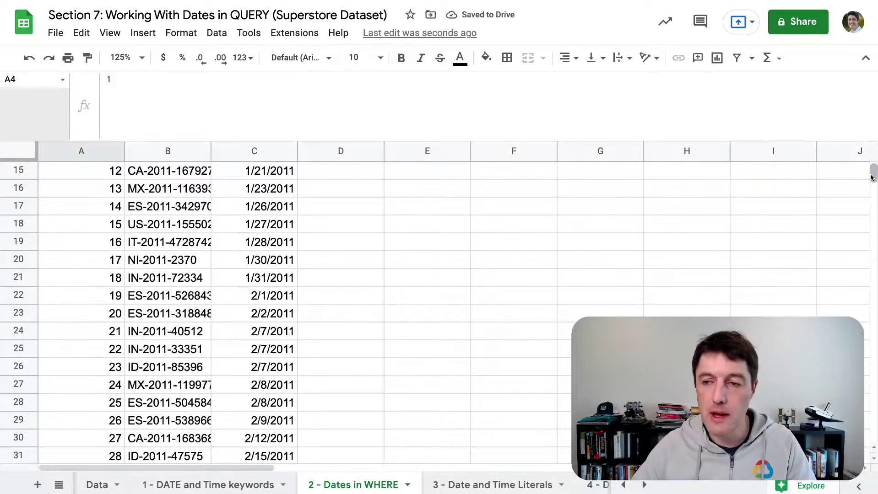
left_click_drag(872, 179, 846, 155)
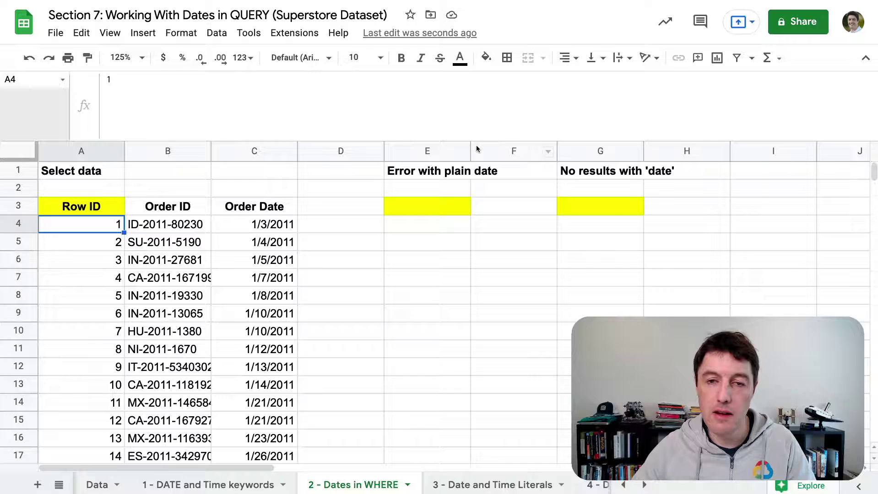
left_click_drag(474, 141, 456, 90)
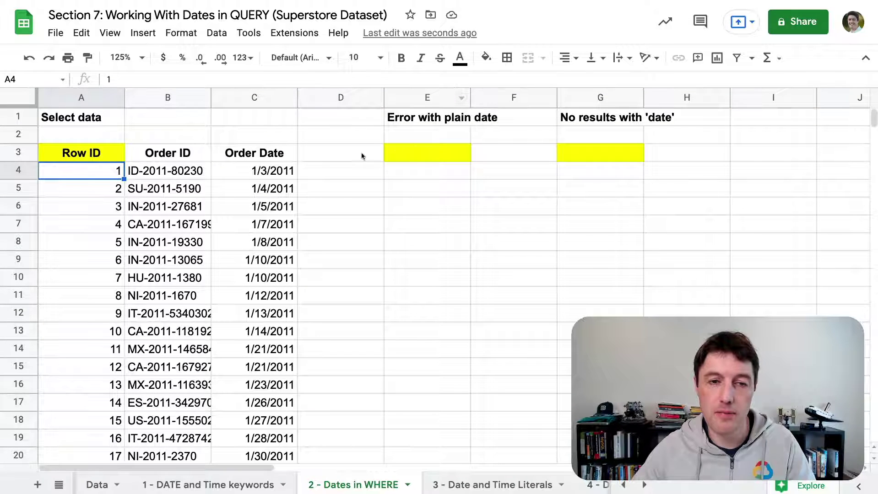
Step: Copy the A3 QUERY formula into E3
left_click(59, 157)
key("ctrl+c")
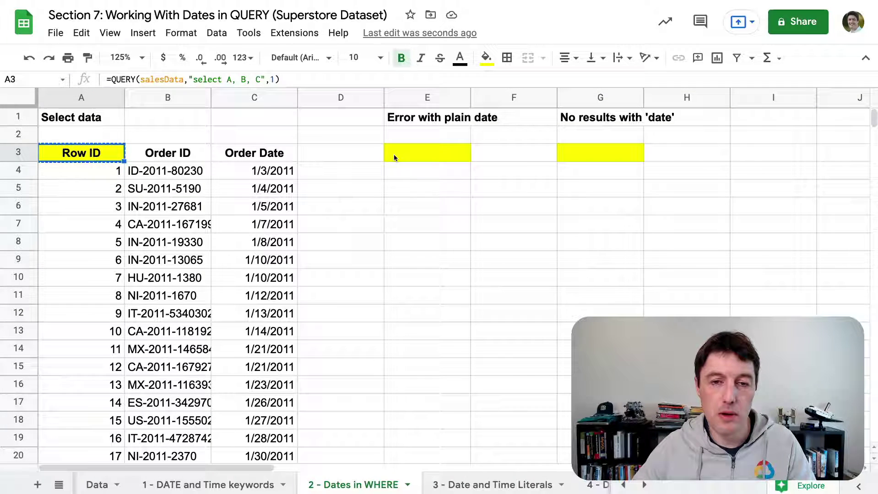
left_click(394, 154)
key("ctrl+v")
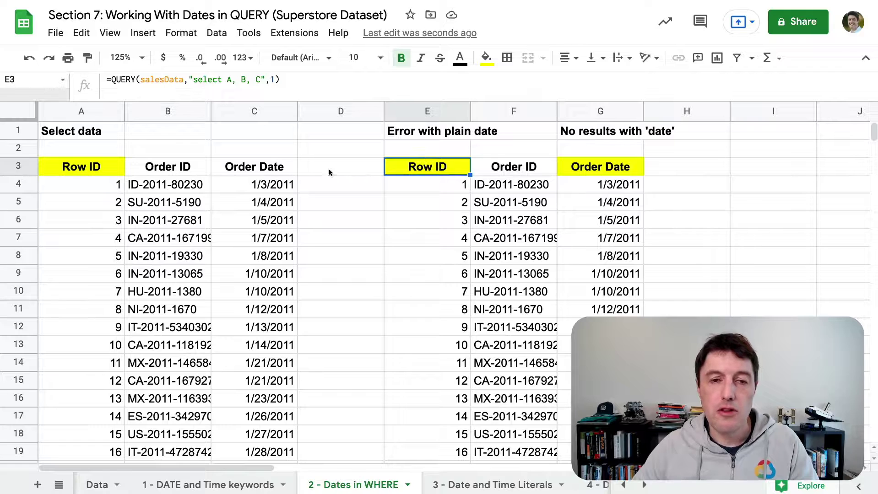
Step: Add where C > 12/31/2013 to E3's query string, producing a #VALUE! parse error
double_click(453, 170)
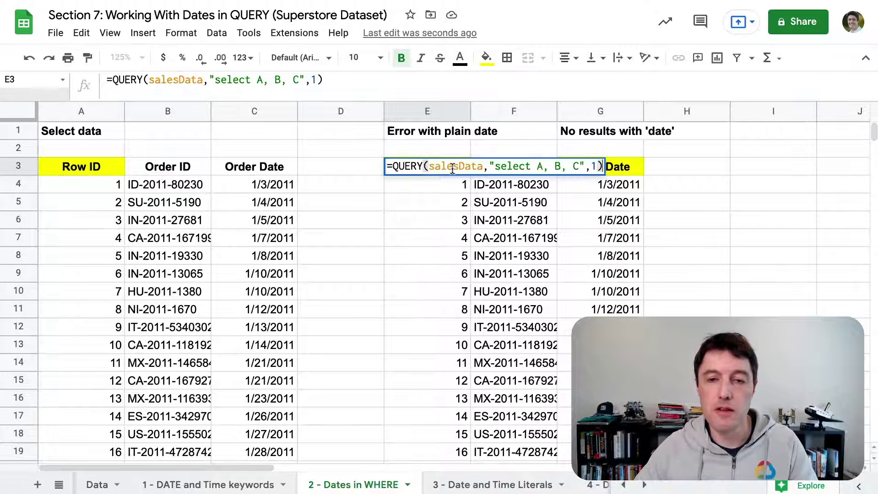
left_click(578, 166)
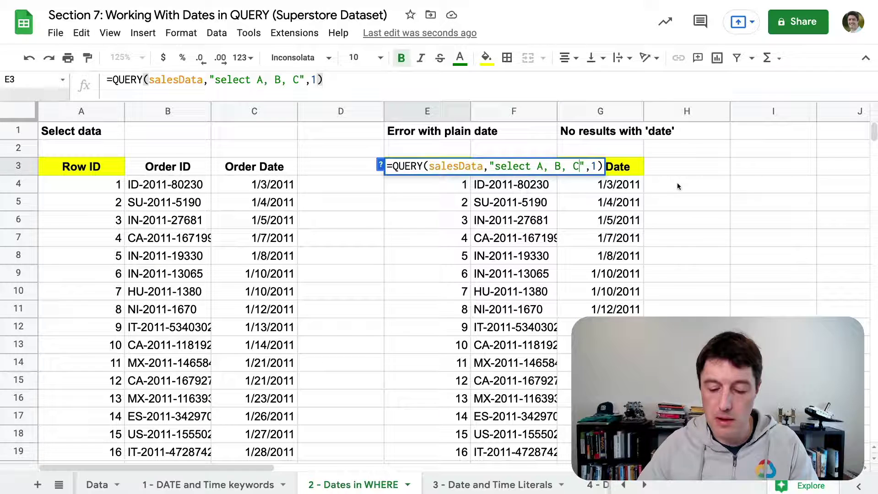
type("where")
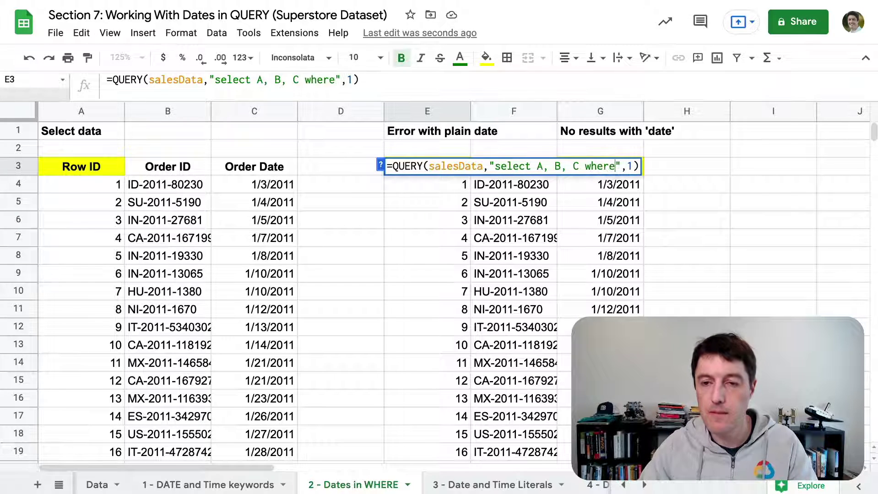
type(" C")
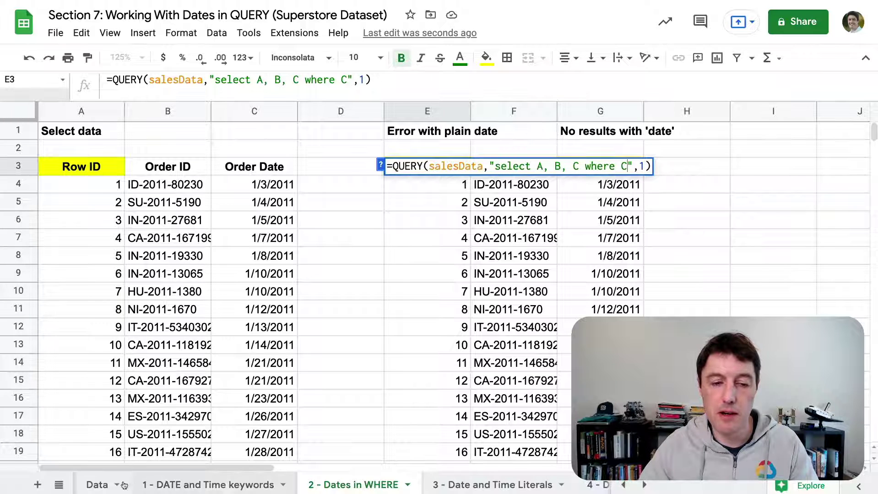
type(" > ")
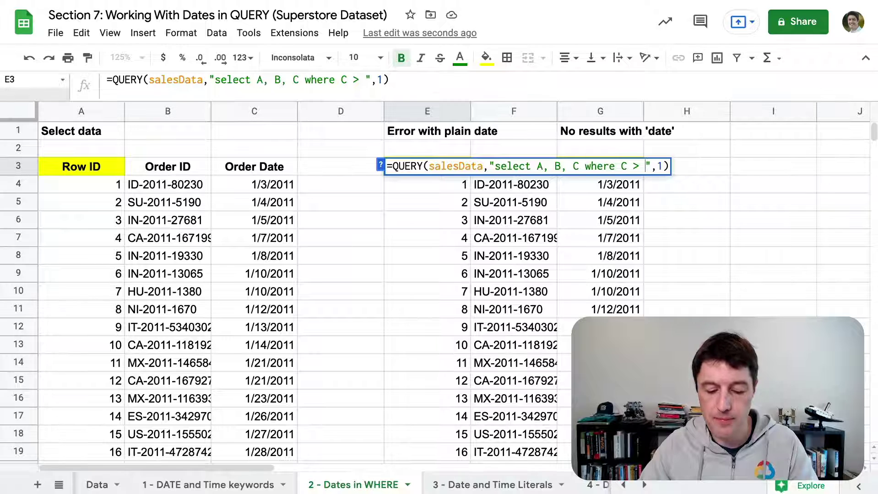
type("12/31/")
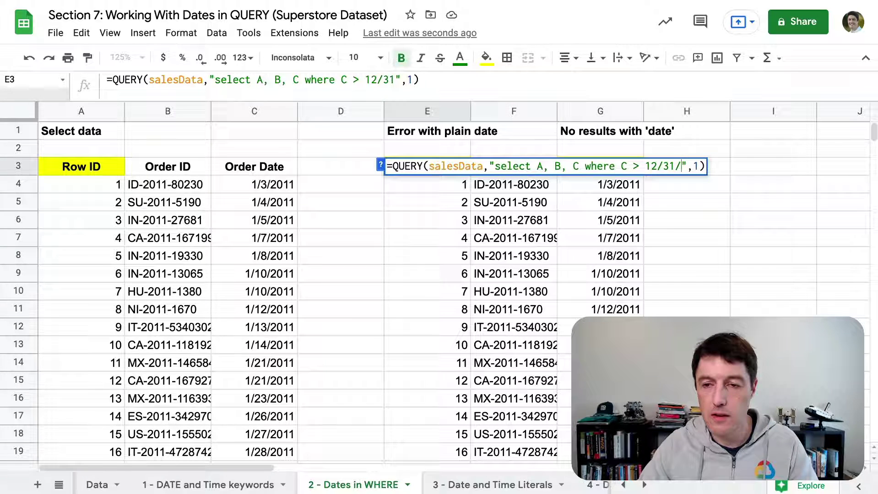
type("201\",1")
key("BackSpace")
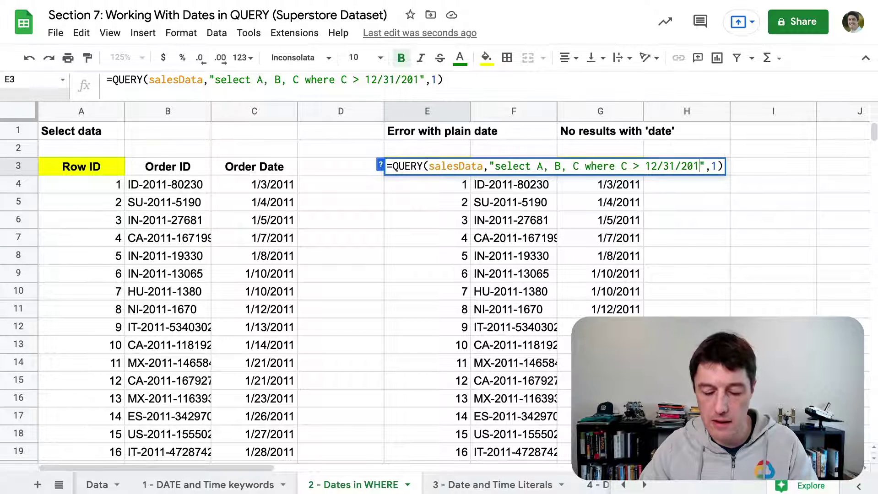
type("3")
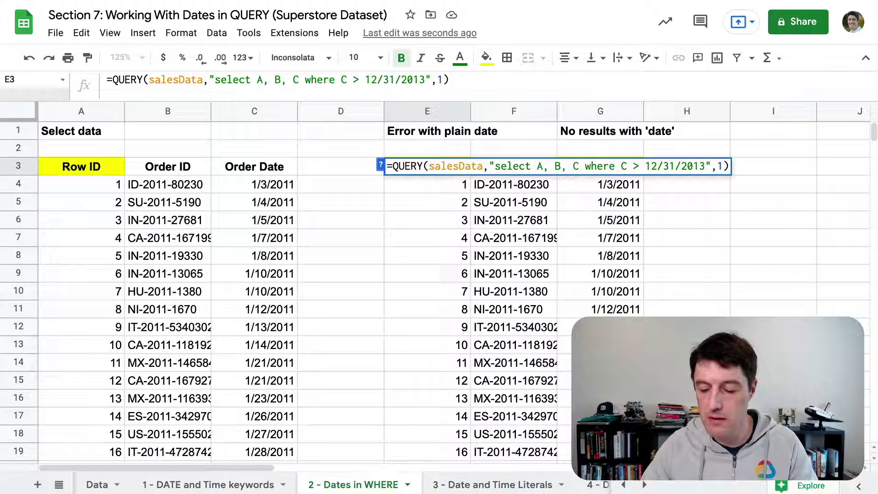
key("Return")
left_click(427, 166)
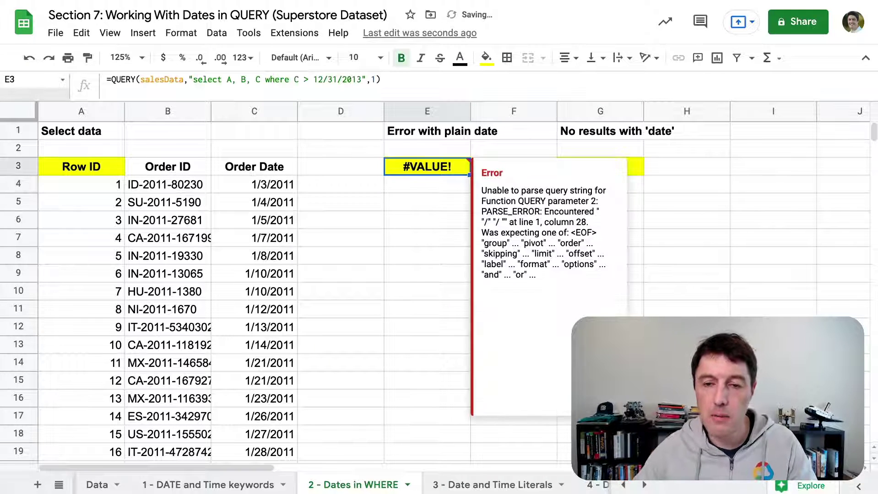
Step: Examine the C > 12/31/2013 comparison in E3's formula, then copy E3
left_click(315, 79)
double_click(320, 79)
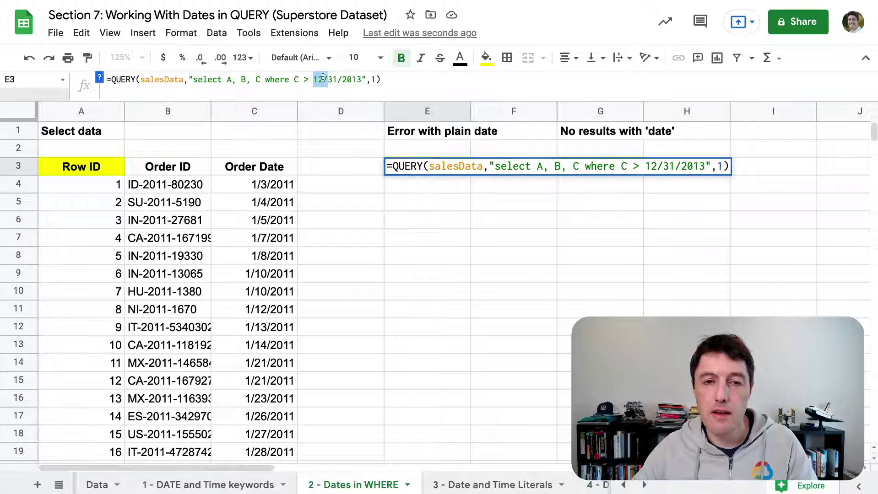
key("Right")
left_click_drag(294, 79, 319, 80)
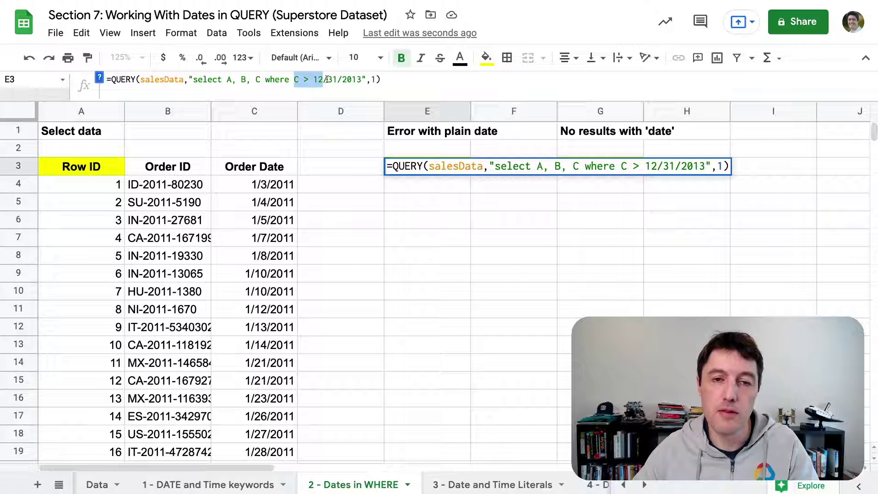
key("Escape")
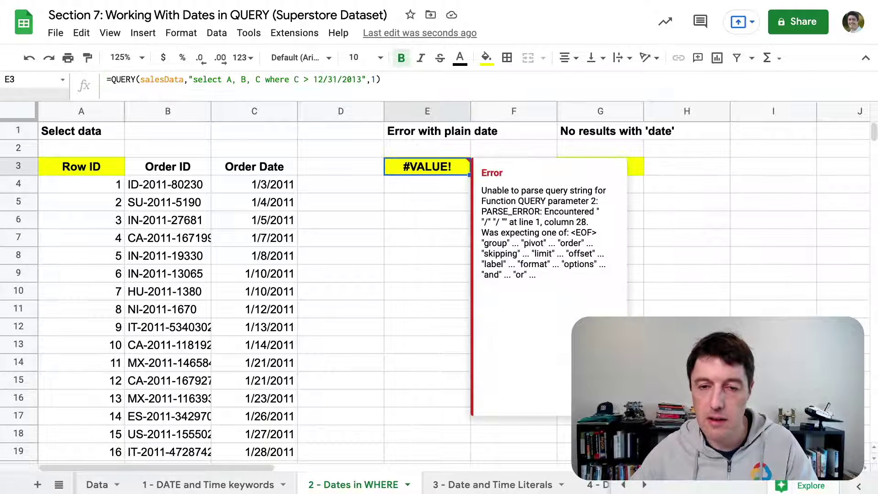
key("ctrl+c")
Step: Paste the formula into G3 and quote the date so it reads '12/31/2013'
left_click(623, 172)
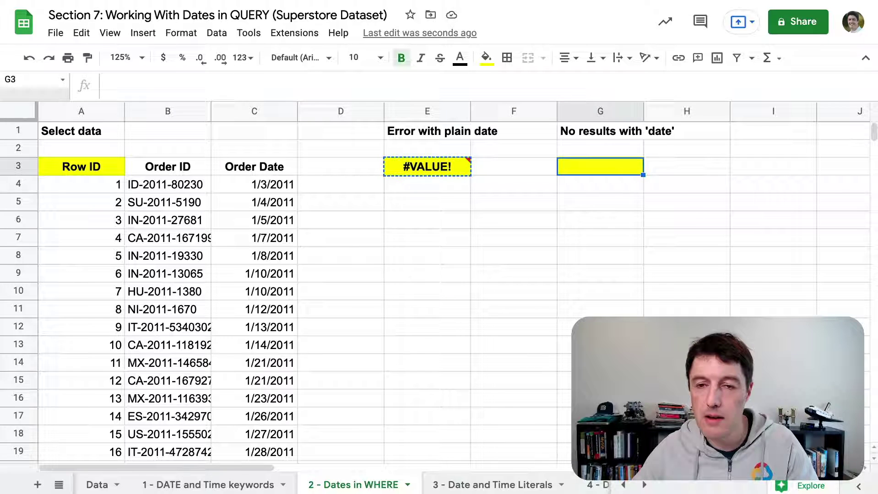
key("ctrl+v")
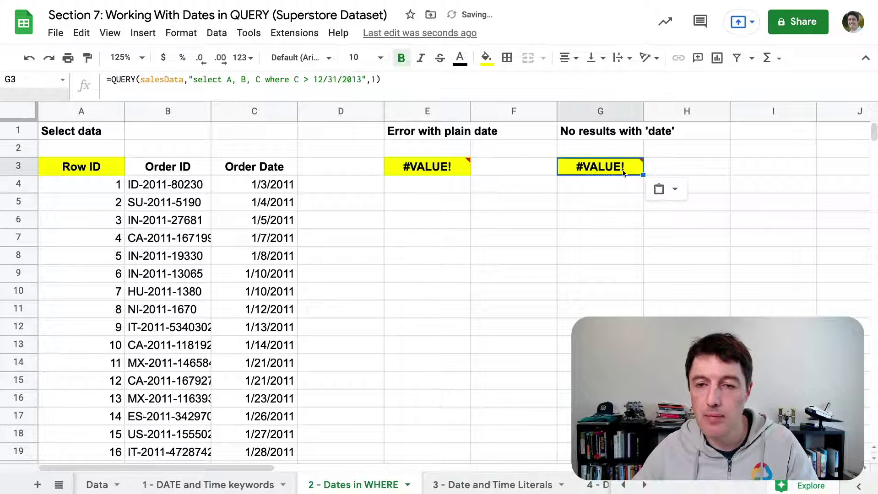
left_click(314, 79)
type("'")
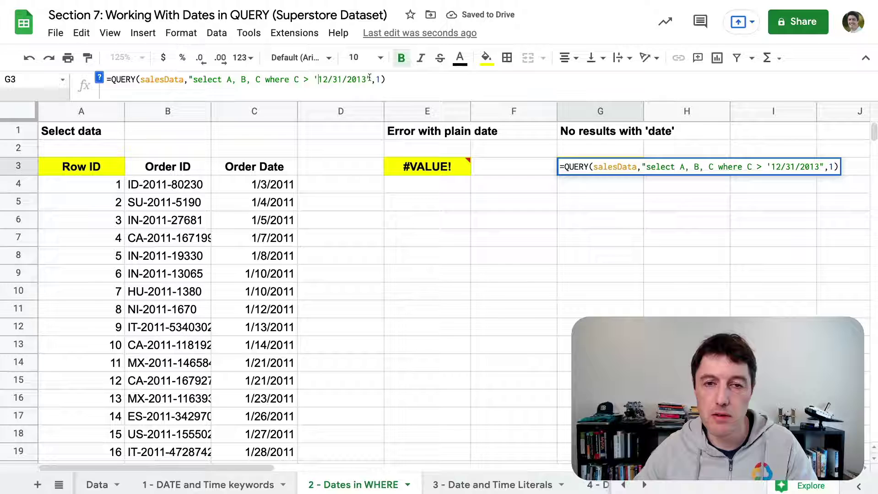
key("Return")
left_click(600, 166)
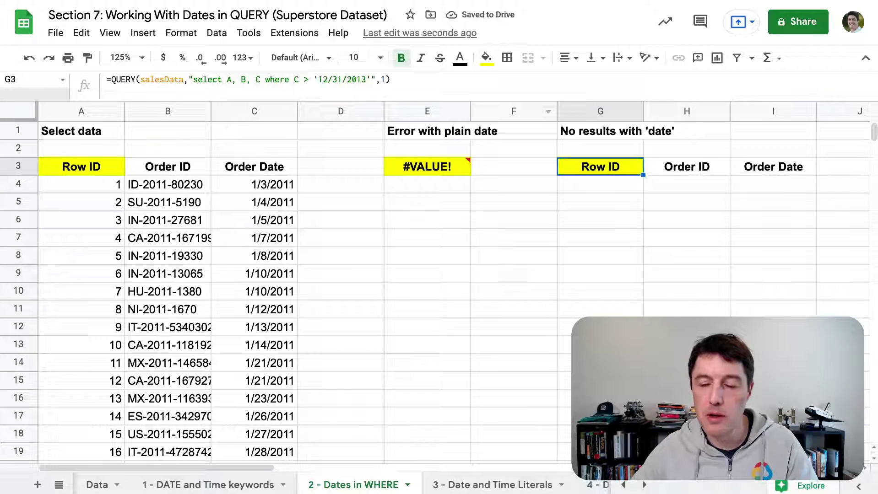
Step: Review G3's header-only result and its quoted date string, then switch to the Query Language Reference
left_click(773, 166)
left_click(600, 166)
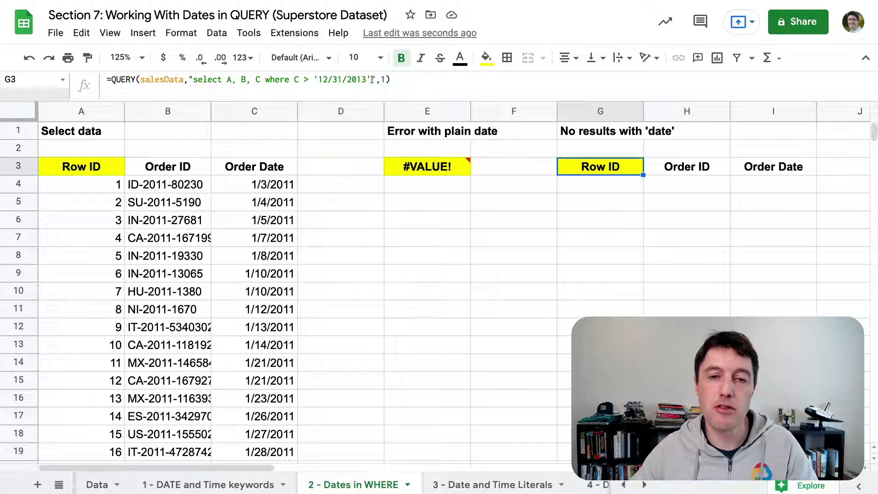
left_click_drag(366, 81, 319, 80)
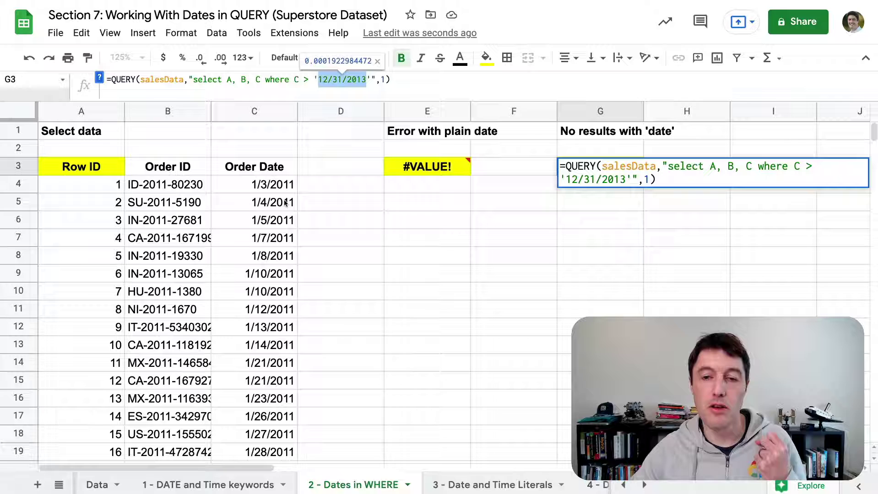
key("Escape")
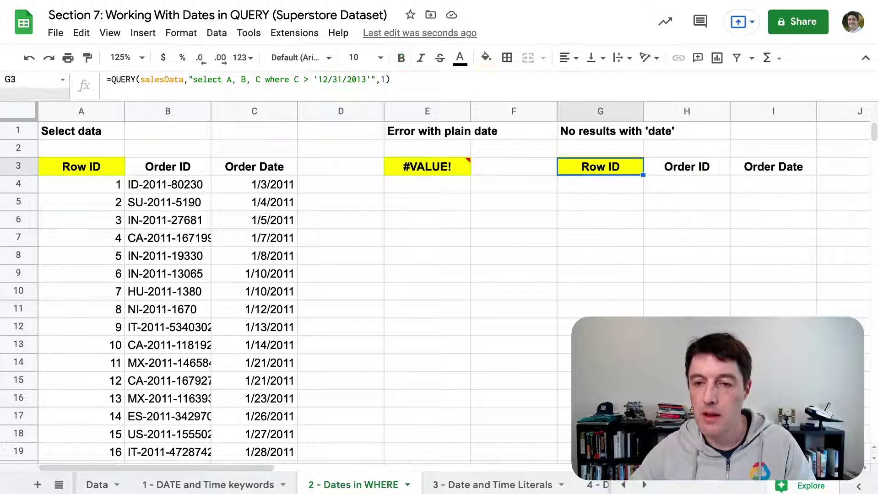
key("Right")
key("Right")
key("Right")
key("Right")
key("Right")
key("Right")
key("Right")
key("Right")
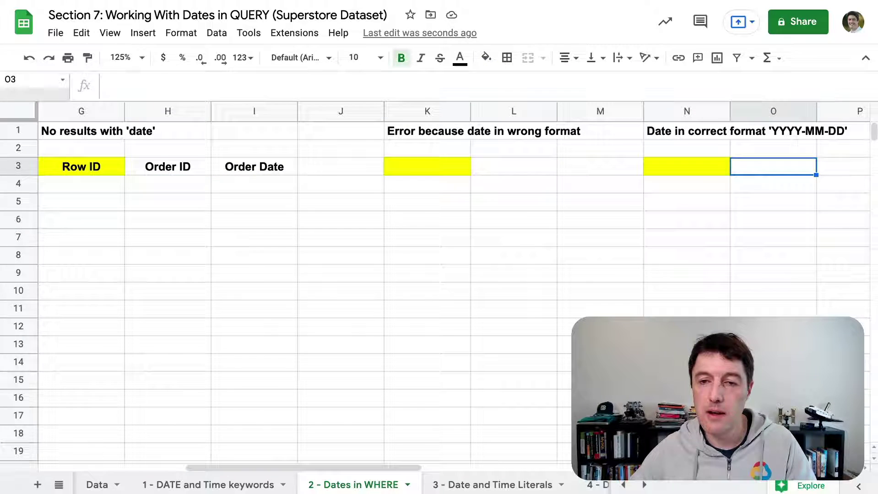
key("Left")
key("Left")
key("Left")
key("Left")
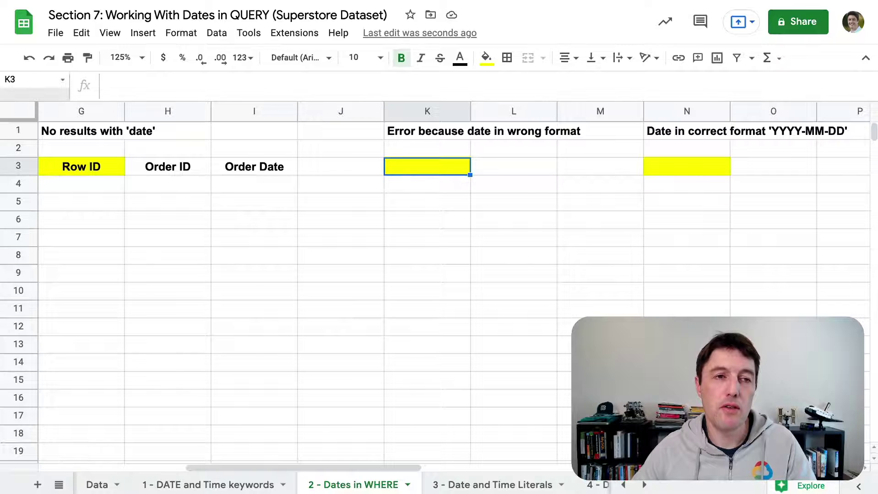
key("ctrl+Tab")
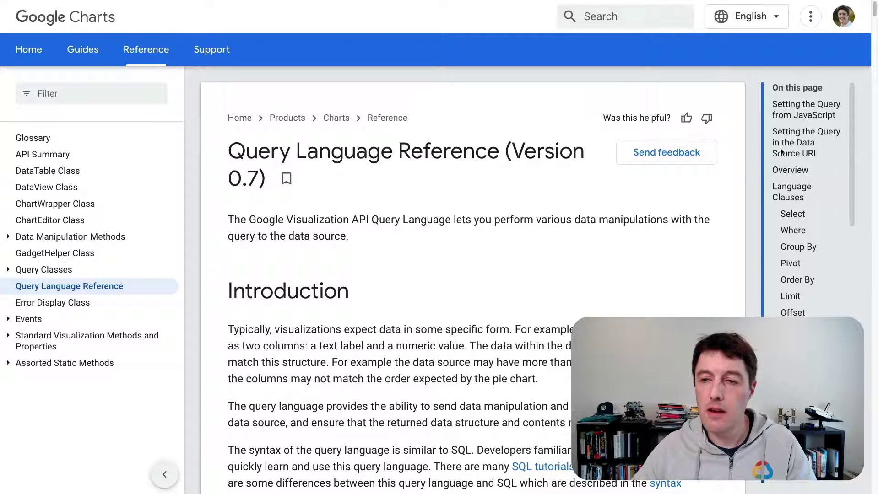
Step: In the Literals section, highlight the date keyword example and the yyyy-MM-dd date literal rule
scroll(792, 154, "down", 4)
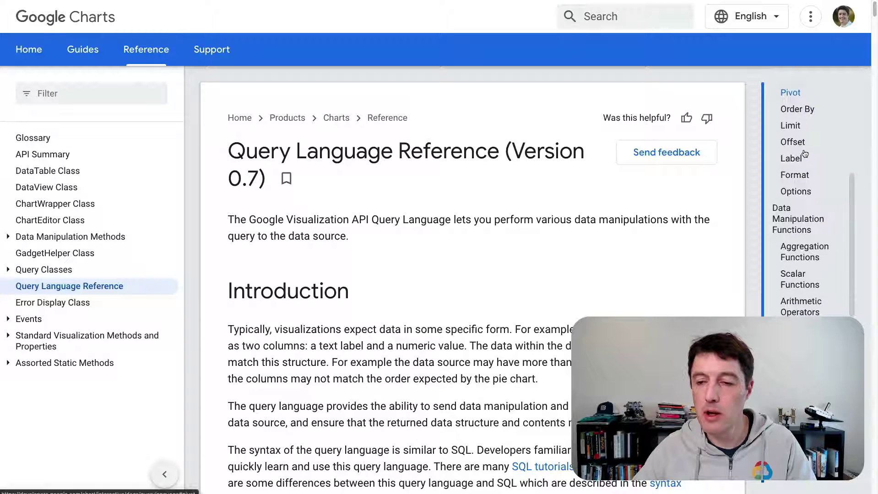
scroll(804, 153, "down", 2)
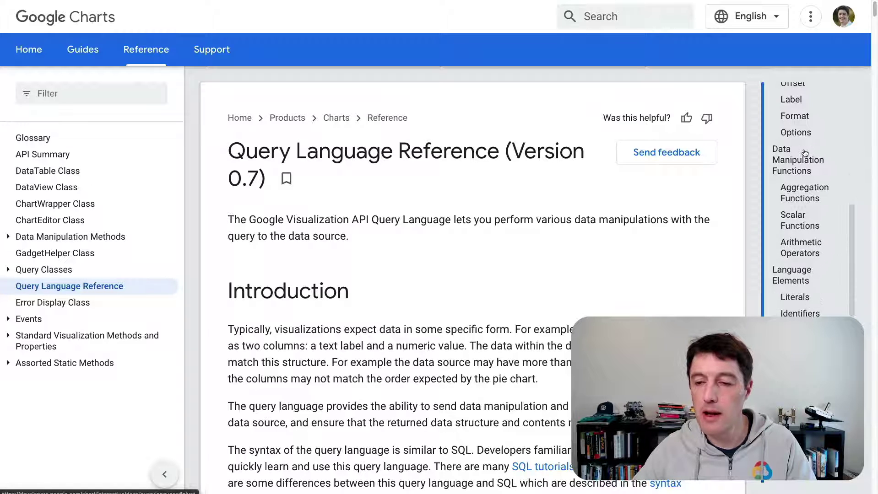
left_click(796, 298)
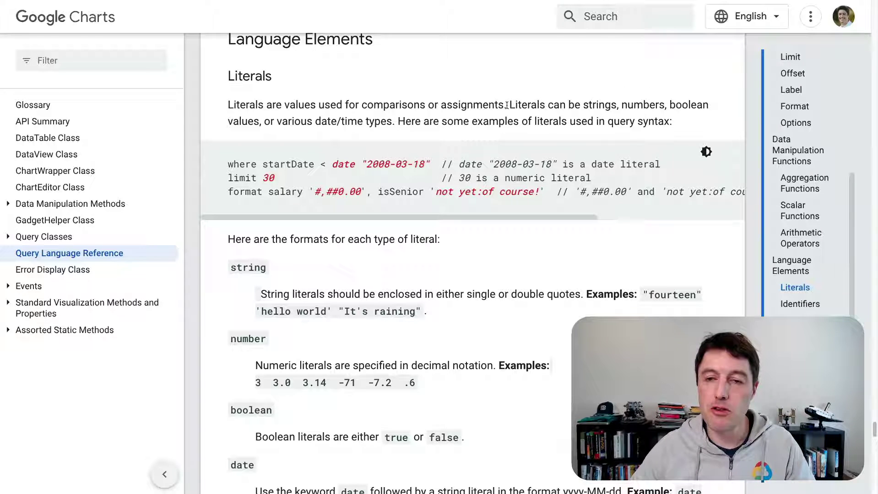
left_click_drag(507, 105, 388, 116)
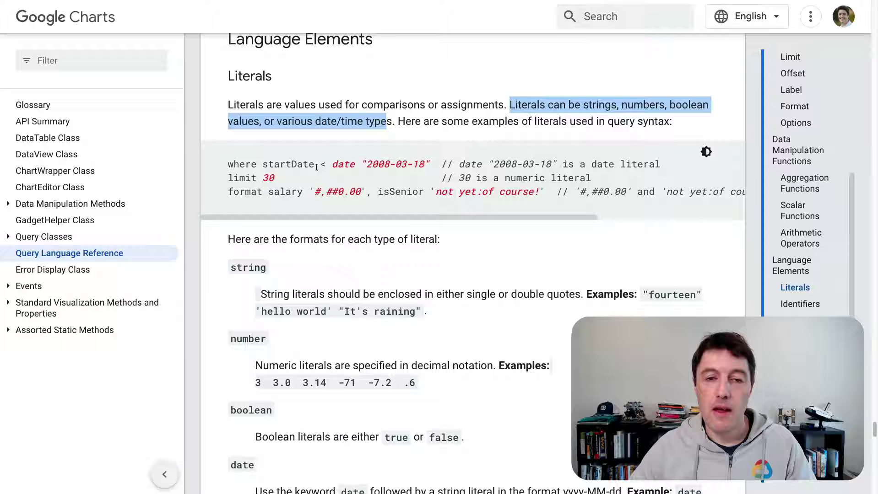
left_click_drag(229, 164, 429, 163)
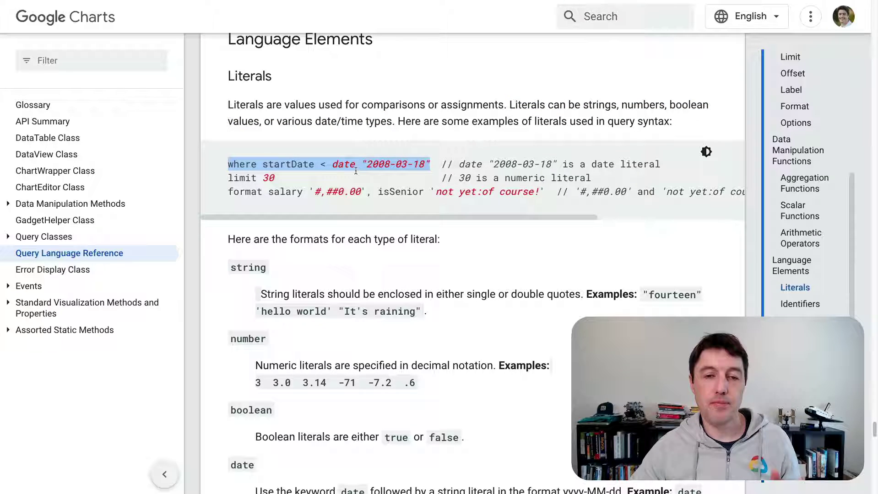
left_click_drag(338, 166, 356, 164)
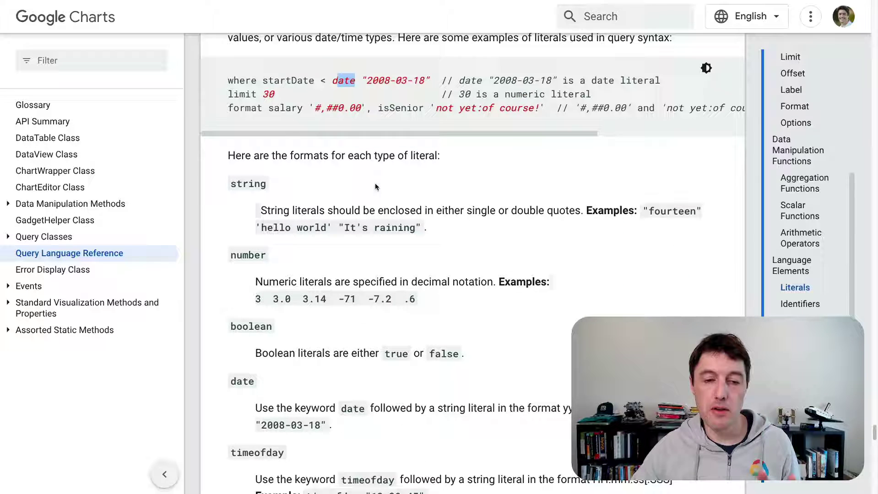
scroll(389, 187, "down", 2)
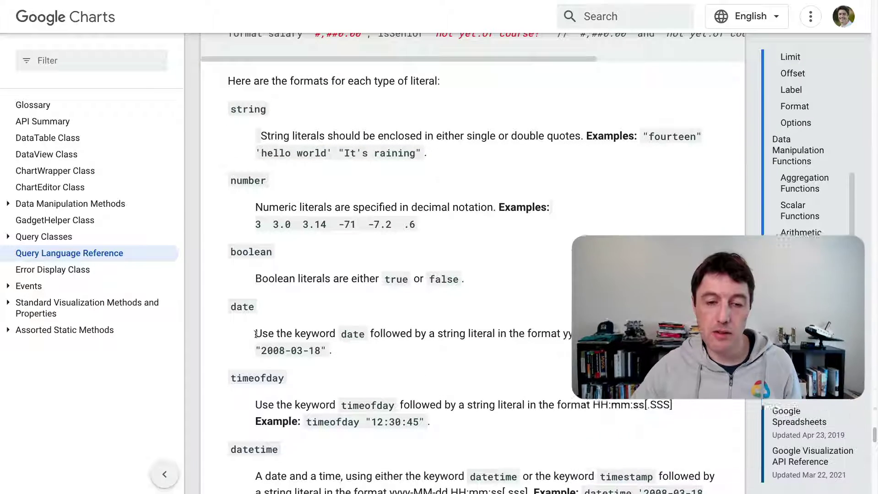
left_click_drag(257, 333, 558, 336)
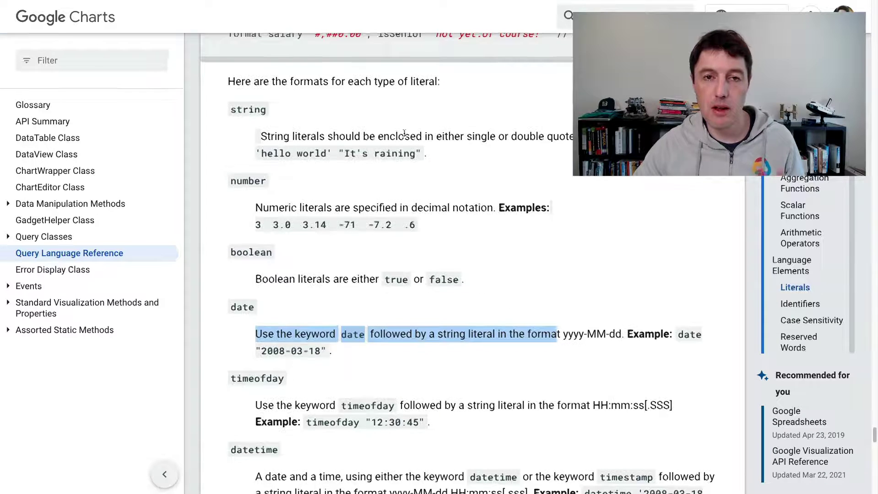
scroll(488, 288, "up", 1)
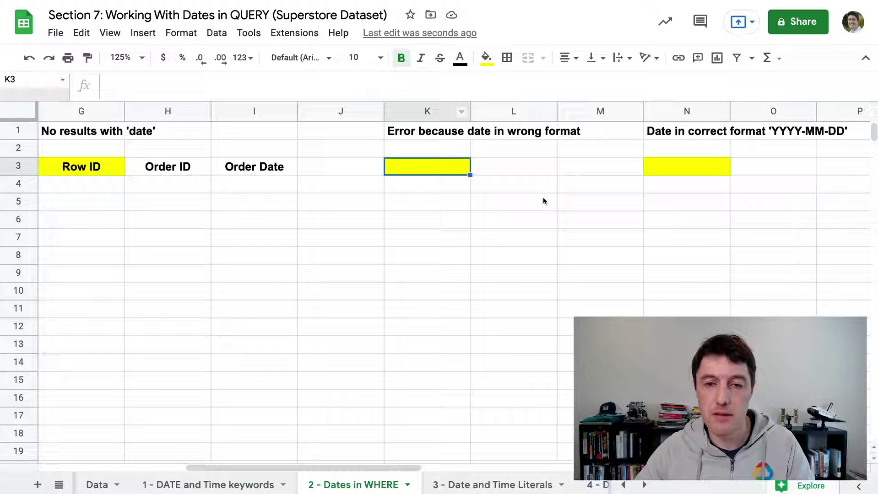
Step: Paste the query into K3 using date '12/31/2013' and read its invalid date literal #VALUE! error
key("ctrl+v")
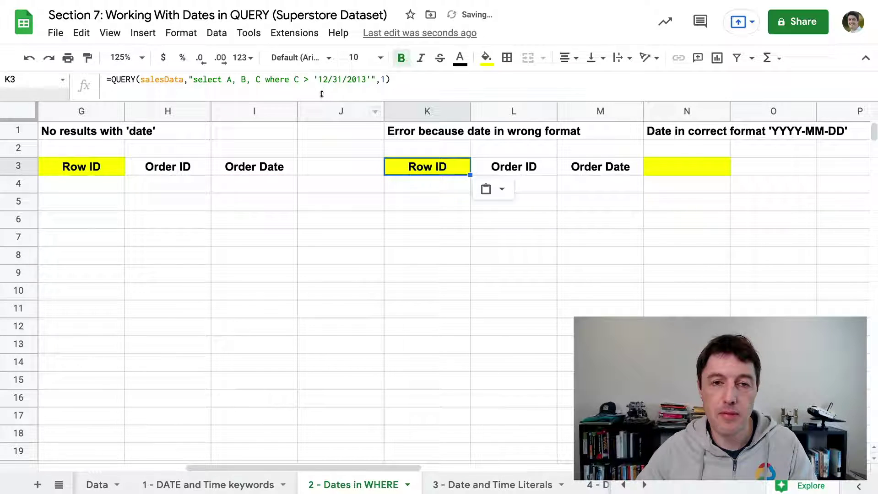
left_click(313, 80)
type("date")
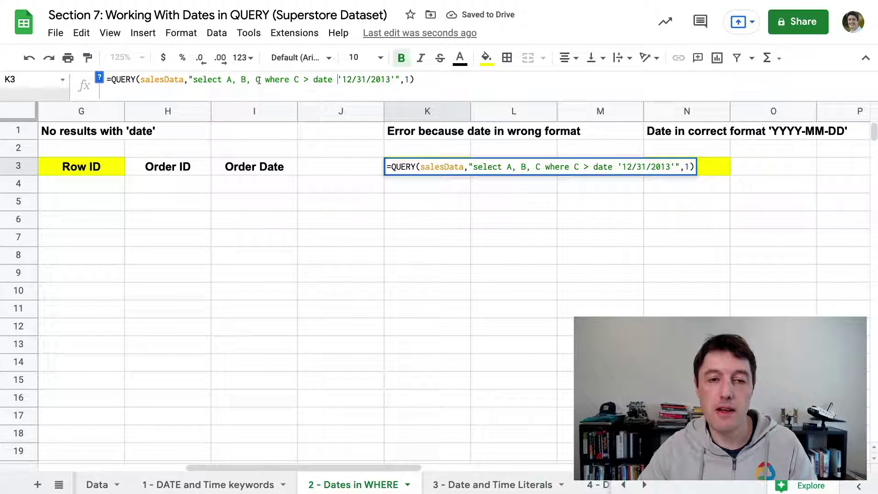
key("Return")
left_click(453, 171)
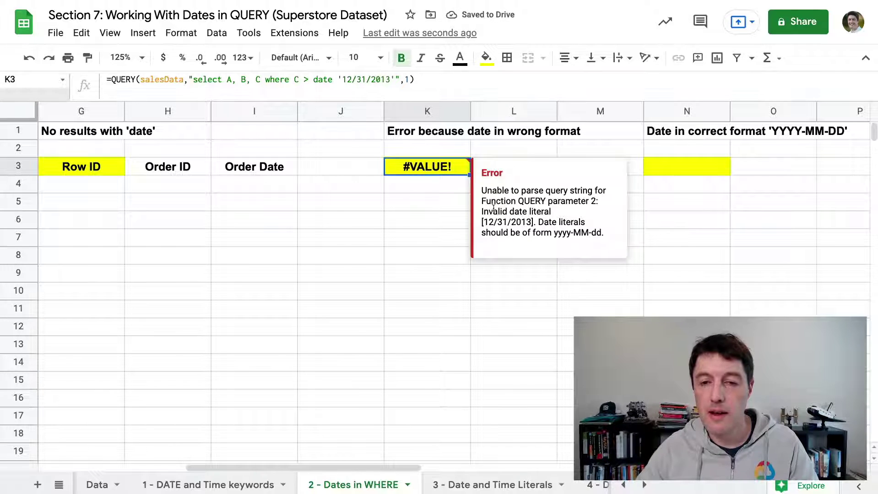
left_click_drag(482, 211, 481, 173)
left_click(544, 227)
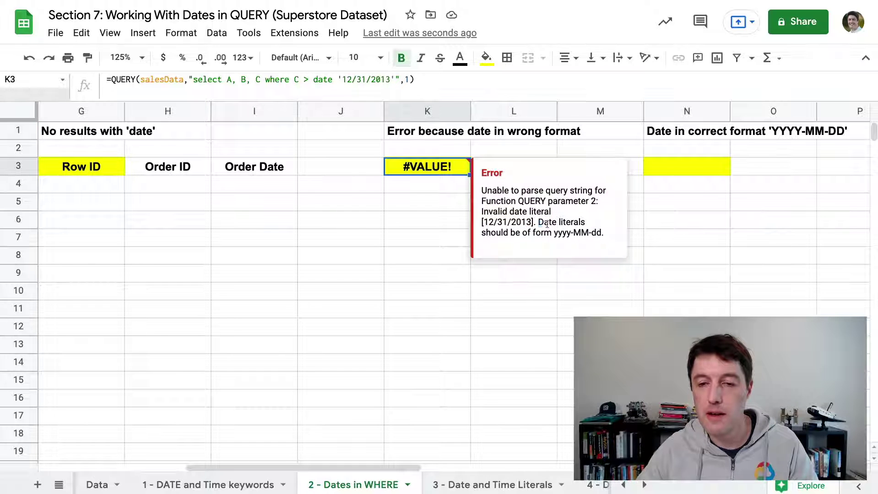
left_click_drag(538, 223, 621, 238)
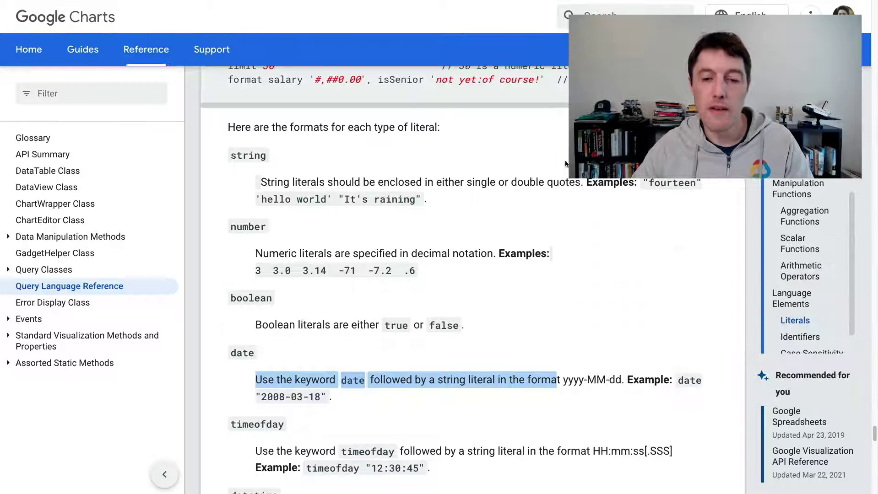
Step: Re-highlight the yyyy-MM-dd date literal format rule in the documentation
left_click(620, 380)
left_click_drag(621, 380, 264, 376)
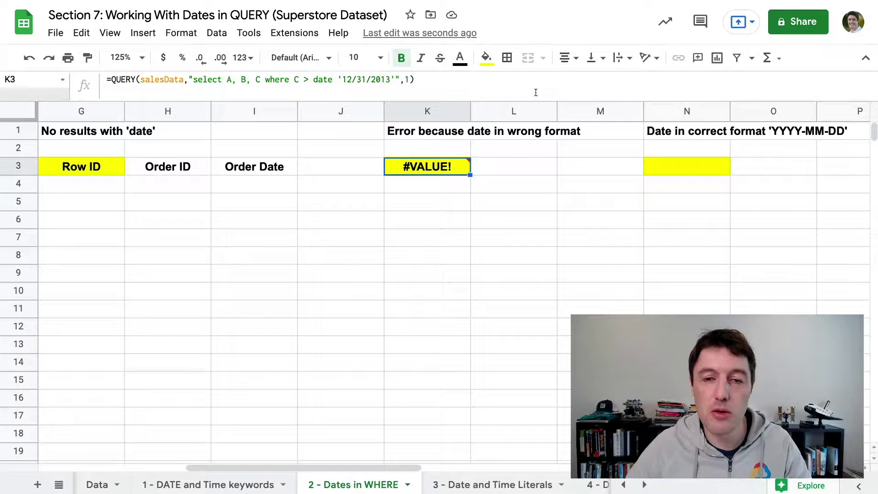
Step: Paste the query into N3 and change its literal to date '2013-12-31'
left_click(699, 172)
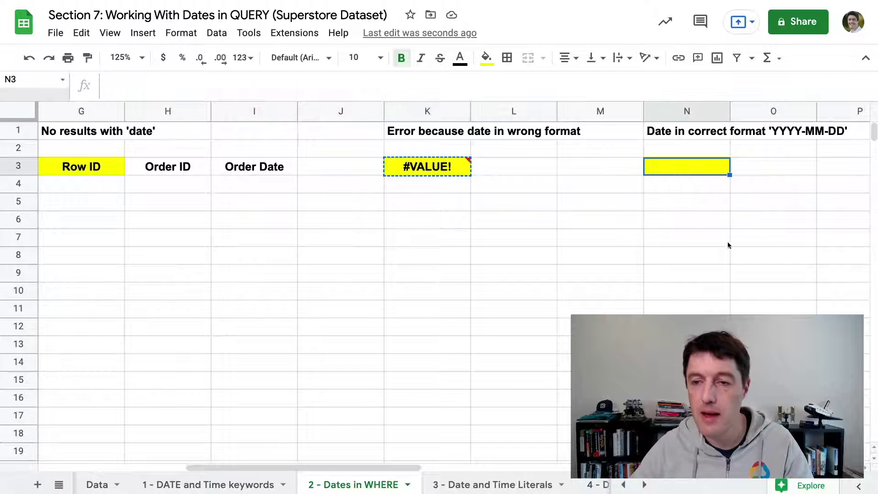
type("=QUERY(salesData,\"select A, B, C where C > date '12/31/2013'\",1)")
left_click(372, 80)
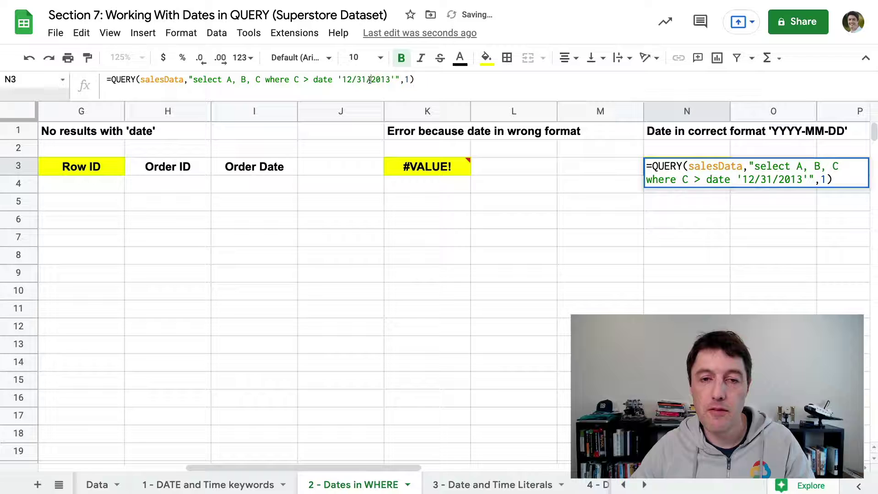
left_click_drag(372, 80, 347, 80)
key("BackSpace")
key("BackSpace")
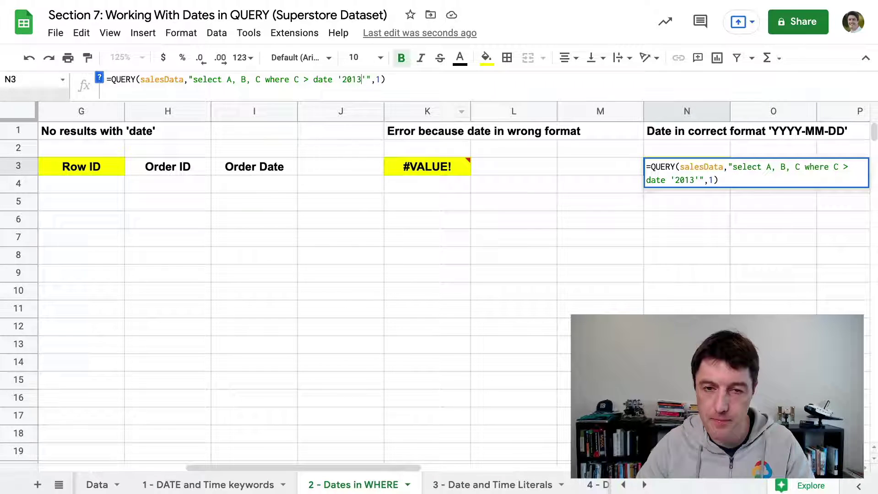
type("-12-31")
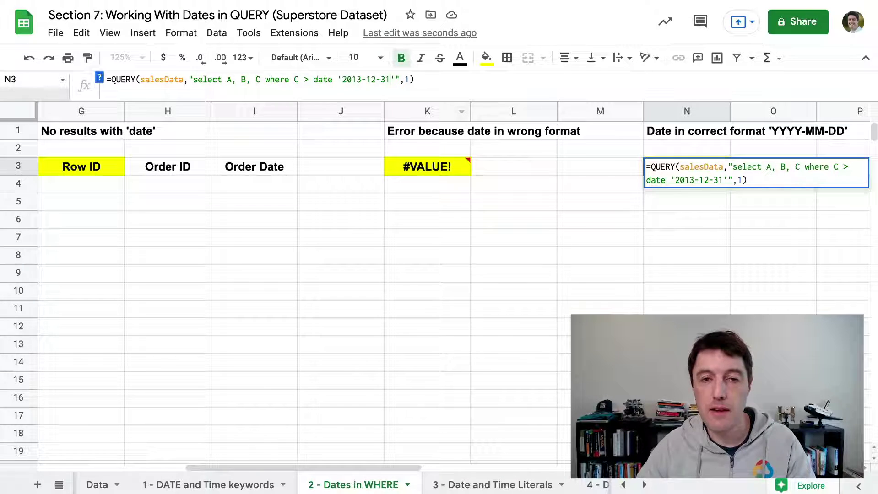
key("Return")
Step: Review N3's returned rows starting 1/2/2014 under Row ID, Order ID and Order Date
key("Up")
key("Right")
key("Right")
key("Right")
key("Right")
key("Right")
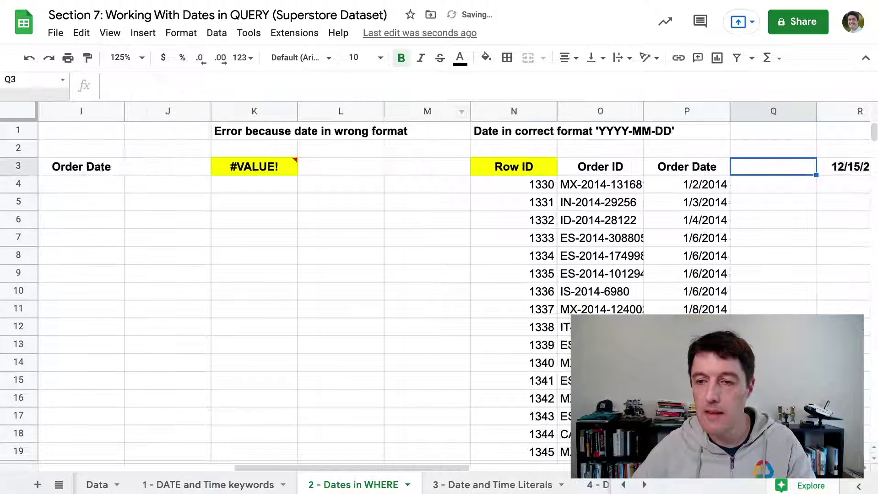
key("Left")
key("Left")
key("Left")
key("Left")
key("Left")
key("Left")
key("Right")
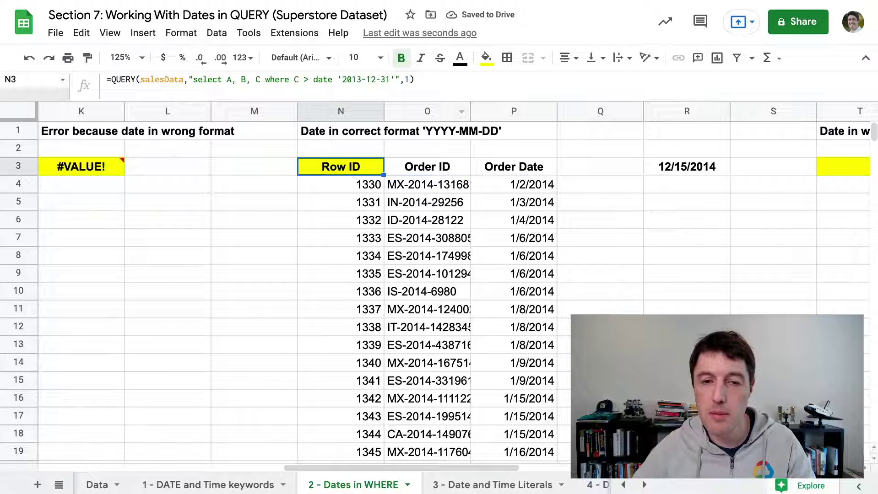
key("Right")
key("Left")
key("Left")
key("Right")
key("Right")
key("Right")
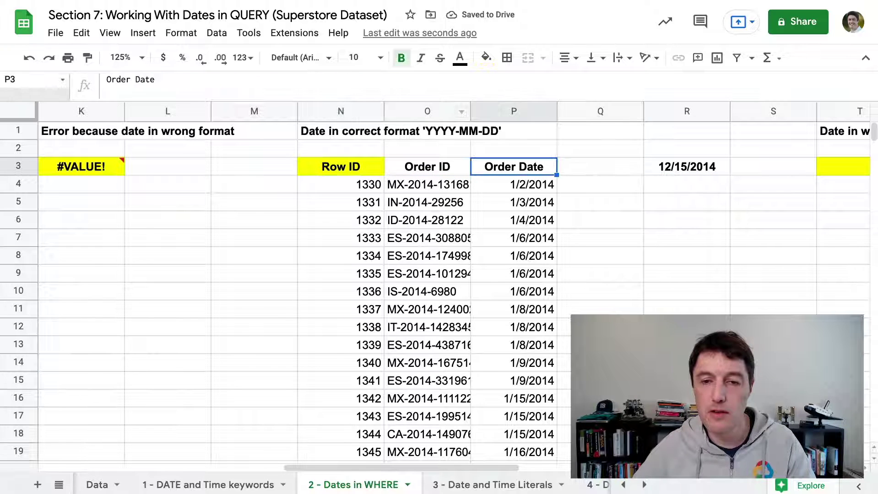
key("Left")
key("Left")
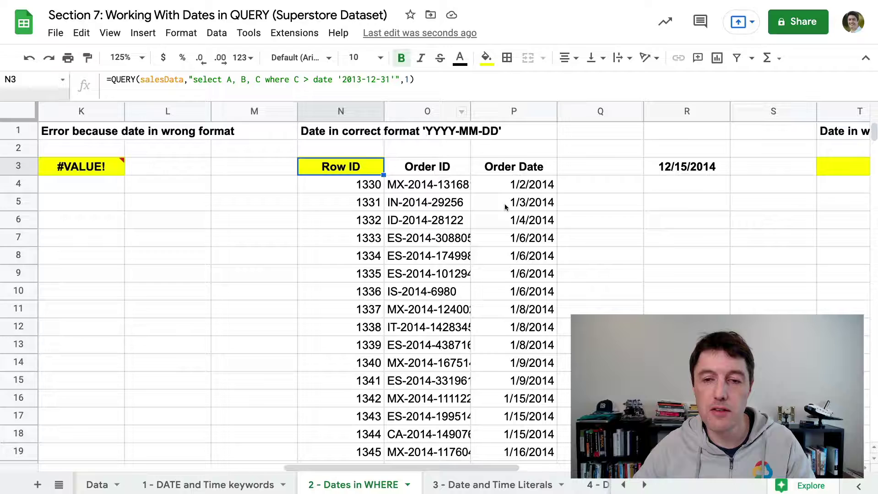
scroll(504, 205, "down", 5)
scroll(499, 197, "up", 5)
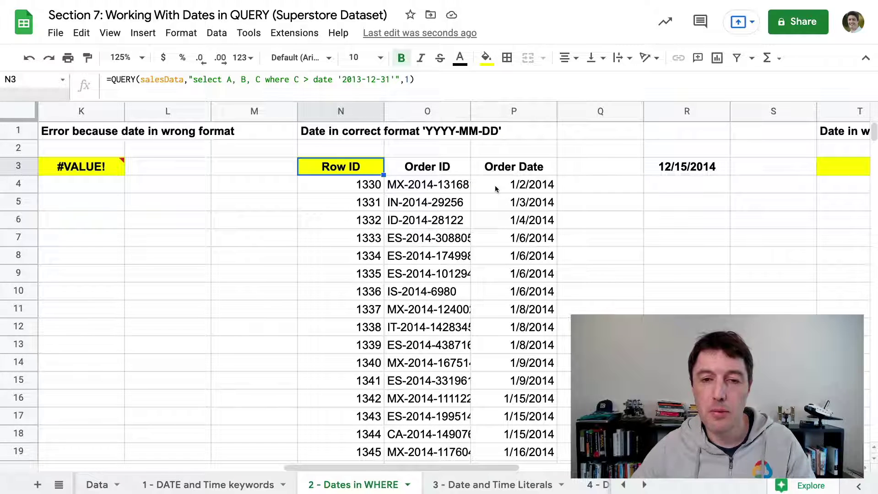
key("Right")
key("Right")
key("Right")
key("Right")
key("Right")
key("Right")
key("Right")
key("Right")
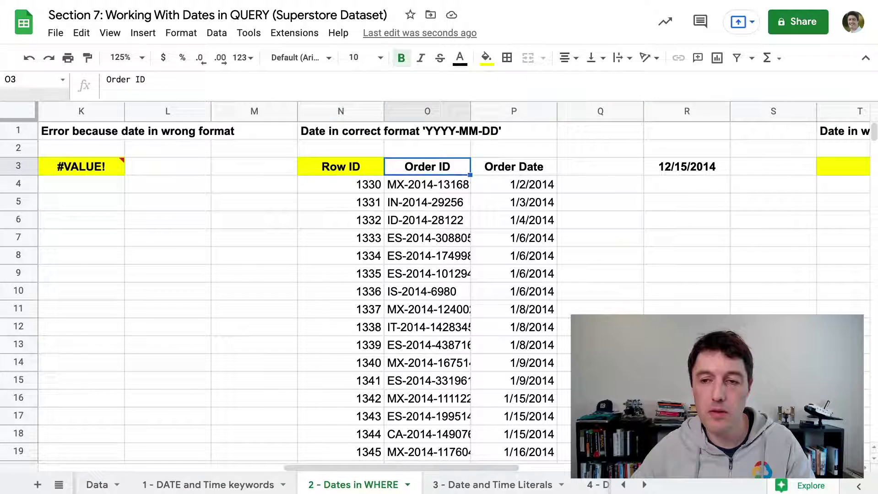
Step: Check the 12/15/2014 date in R3 and copy N3's QUERY formula into T3
key("Right")
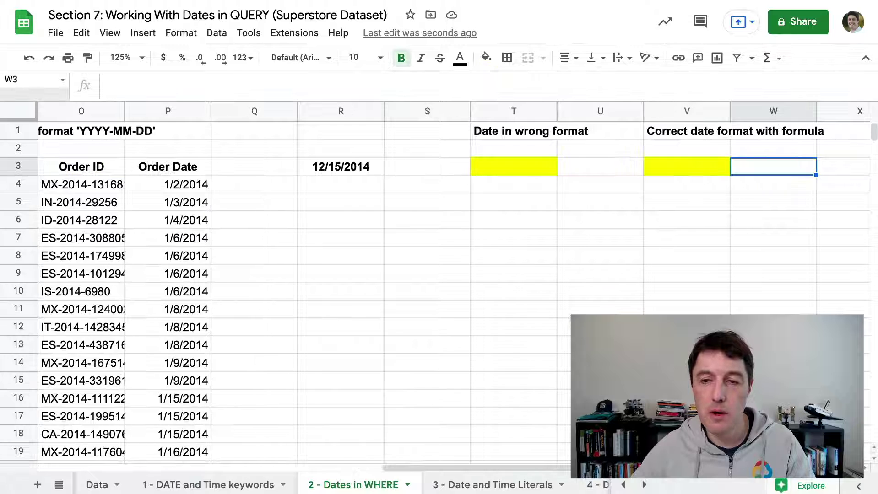
key("Left")
key("Left")
key("Left")
left_click(370, 166)
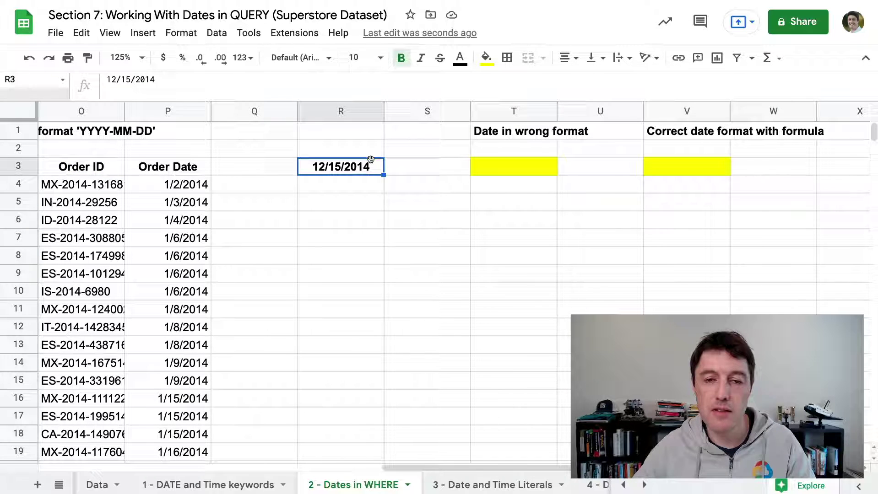
key("Left")
key("Left")
key("Left")
key("Left")
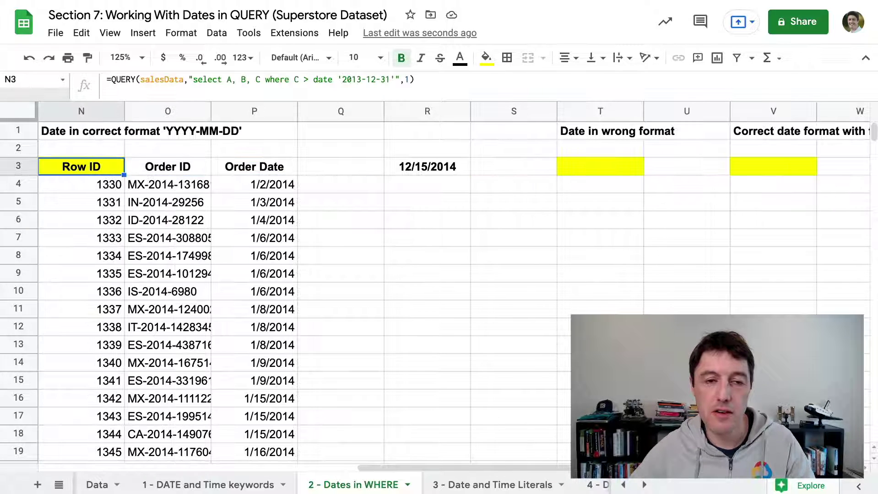
key("ctrl+c")
key("Right")
key("Right")
key("Right")
key("Right")
key("Right")
key("Right")
key("ctrl+v")
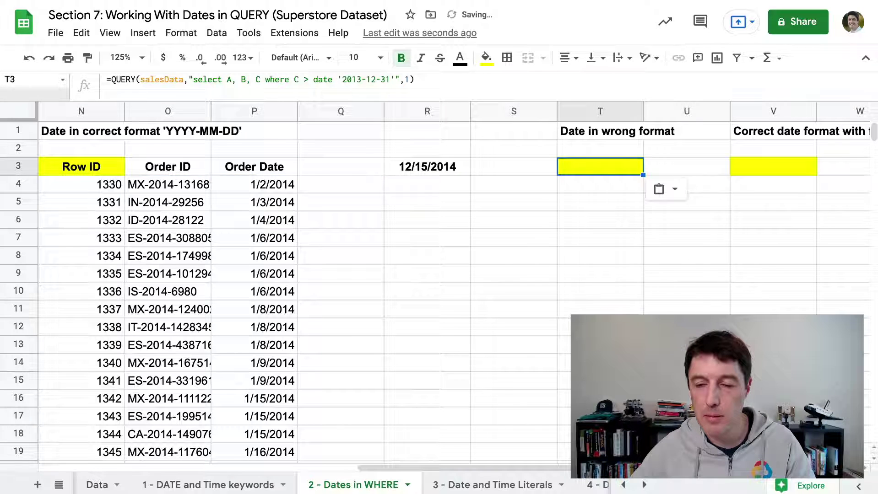
key("Right")
key("Right")
key("Right")
key("Right")
key("Right")
key("Right")
key("Left")
key("Left")
key("Left")
key("Left")
key("Left")
key("Left")
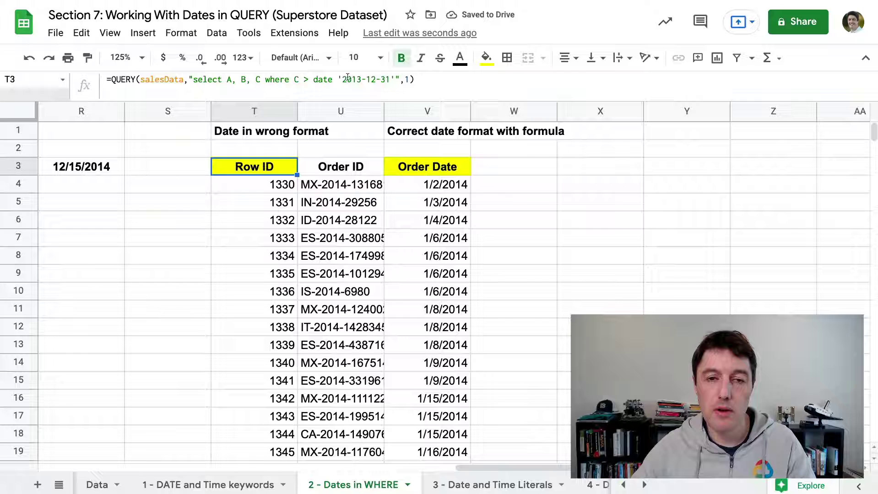
Step: Replace T3's hard-coded 2013-12-31 date with '"&R3&"' so the filter uses R3's date
left_click_drag(342, 79, 414, 79)
key("BackSpace")
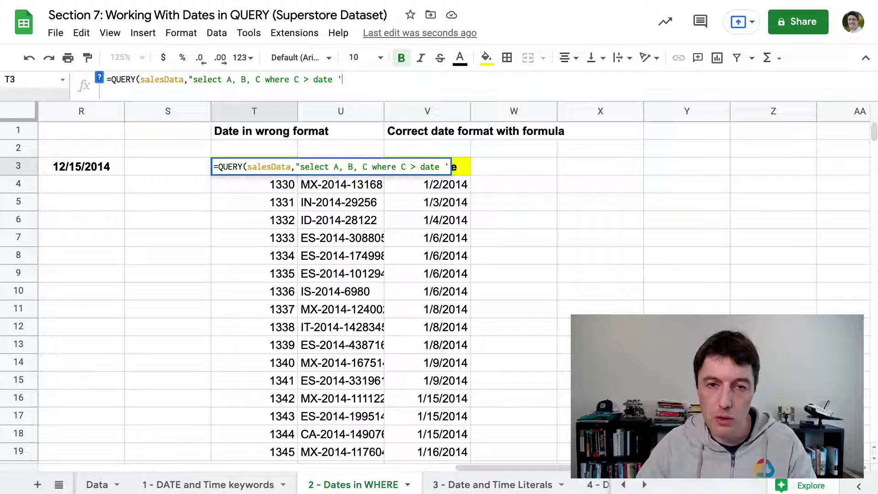
type("\"&")
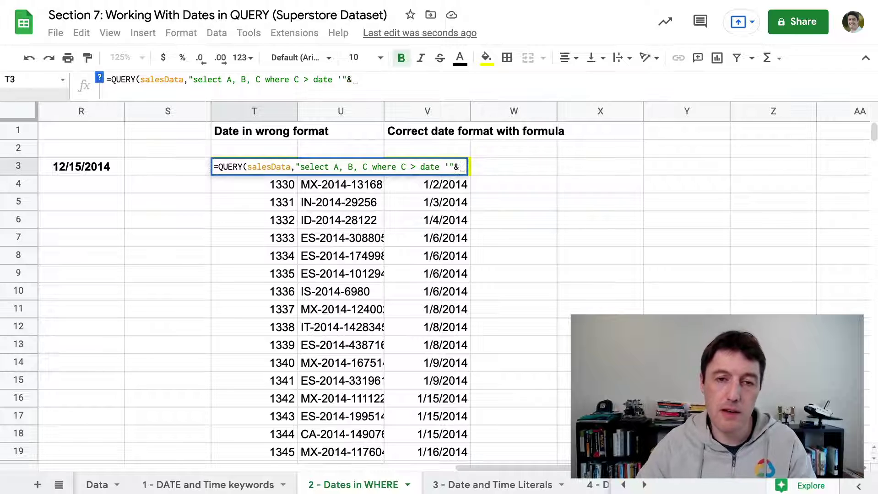
left_click(119, 167)
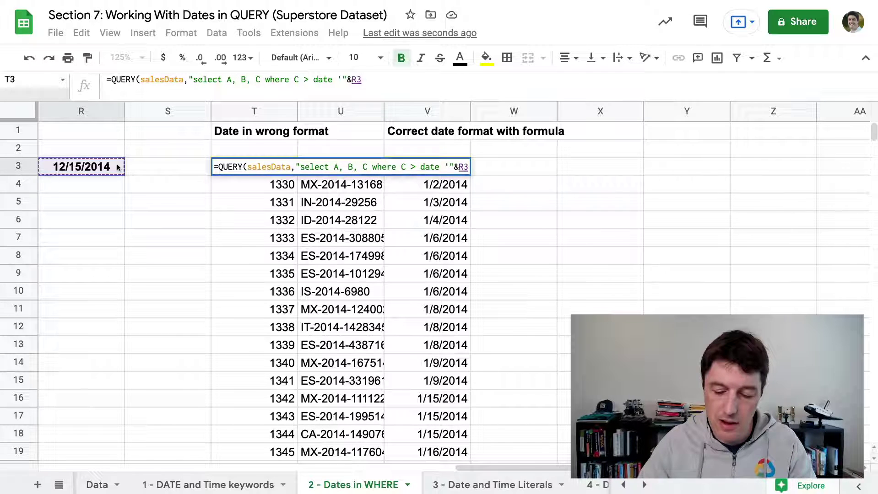
type("&\"")
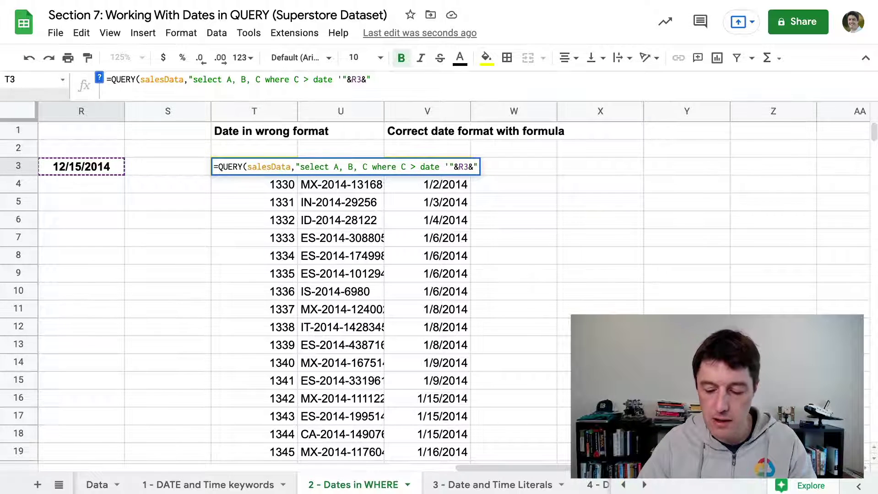
type("'")
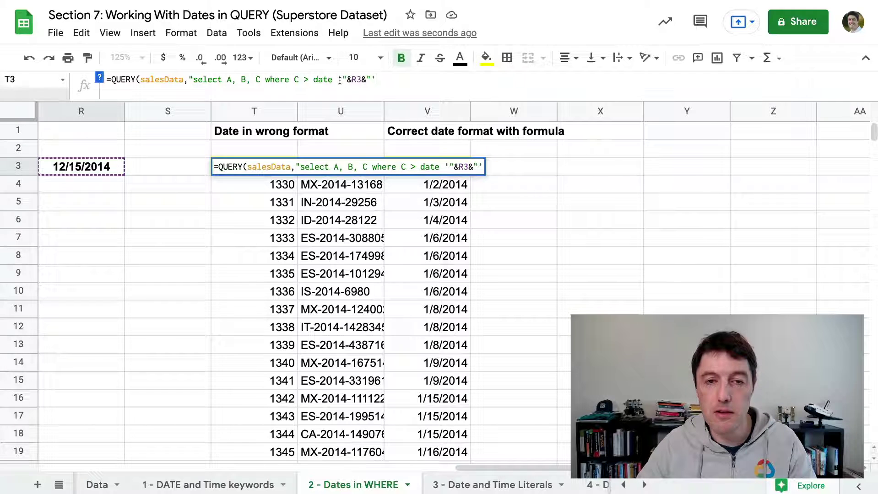
left_click_drag(343, 79, 378, 80)
left_click(387, 74)
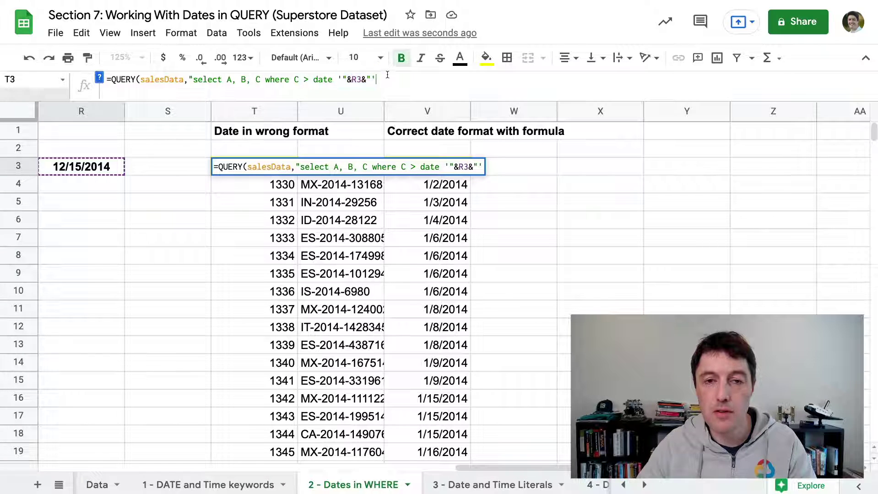
type("\"")
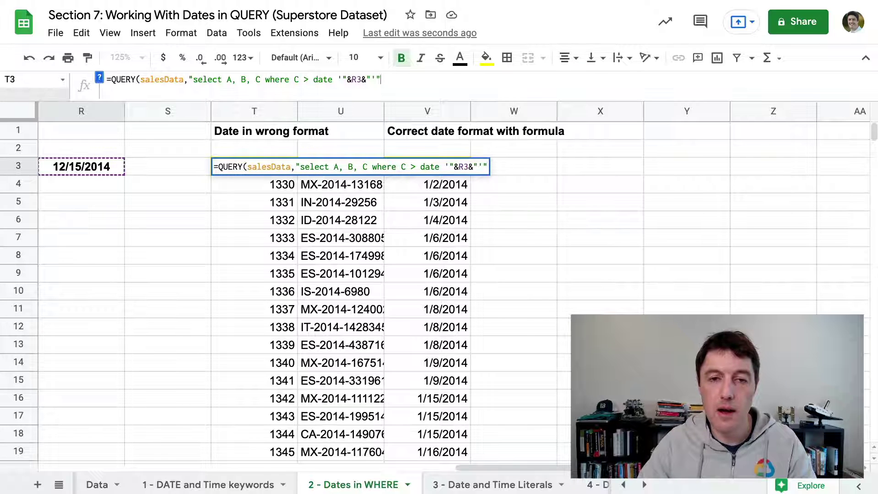
type(",1)")
key("Return")
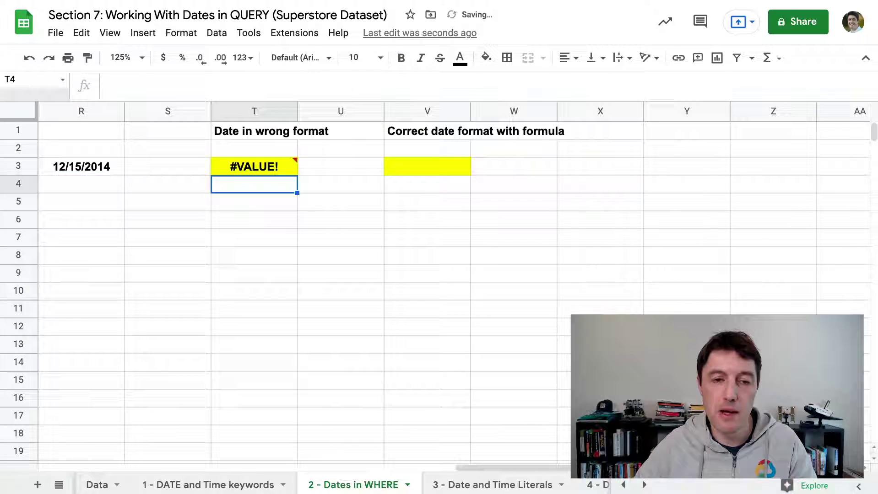
Step: Read T3's #VALUE! invalid date literal [41988] error and its required yyyy-MM-dd form
key("Up")
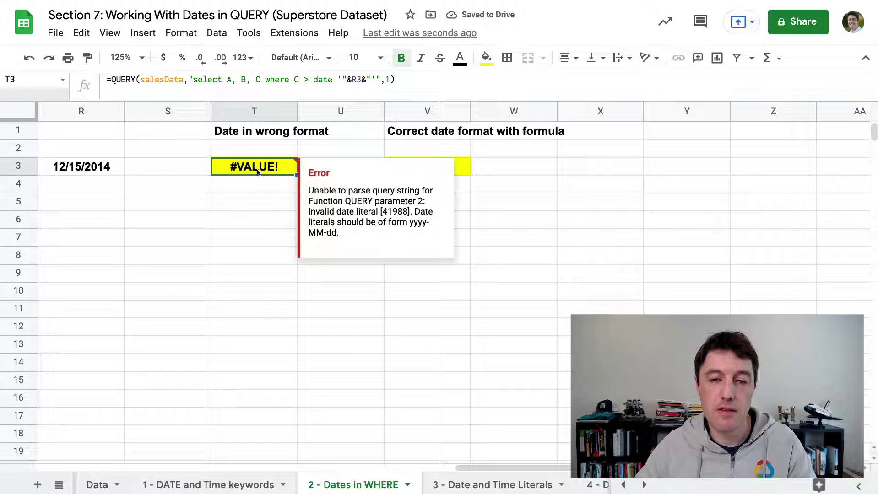
left_click_drag(382, 211, 413, 212)
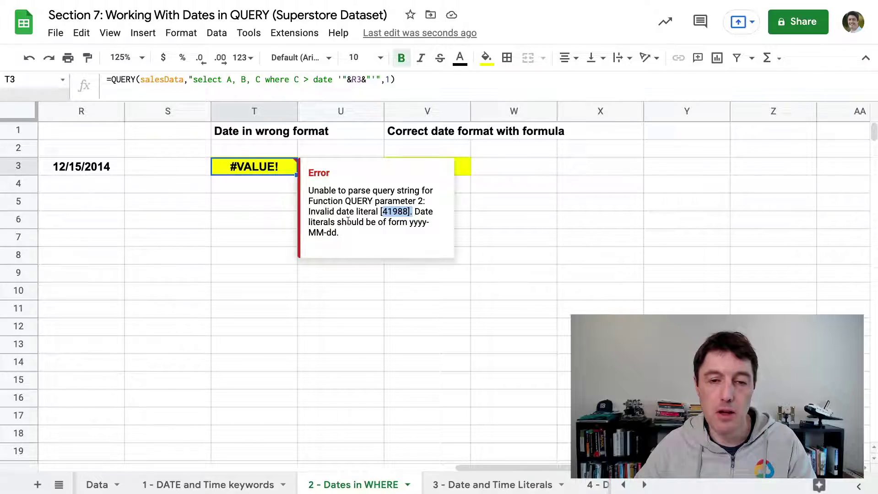
left_click_drag(410, 222, 418, 233)
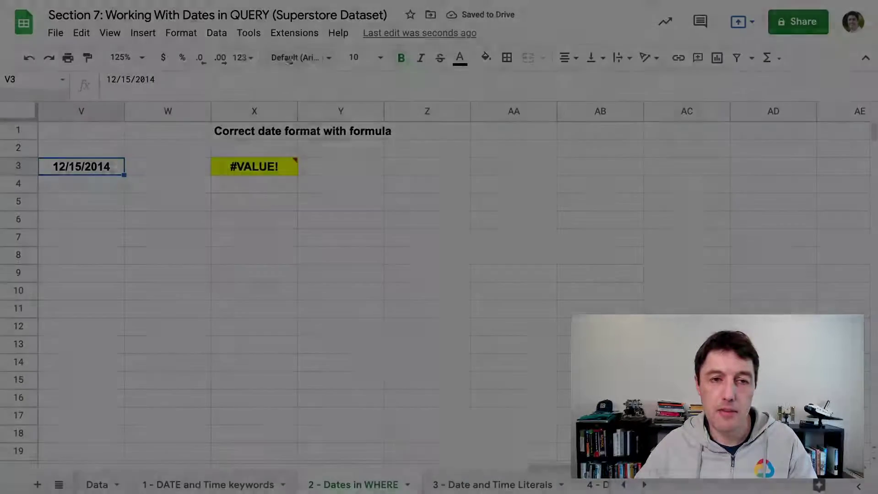
Step: Apply the custom yyyy-MM-dd date format to V3 so it shows 2014-12-15
left_click(245, 58)
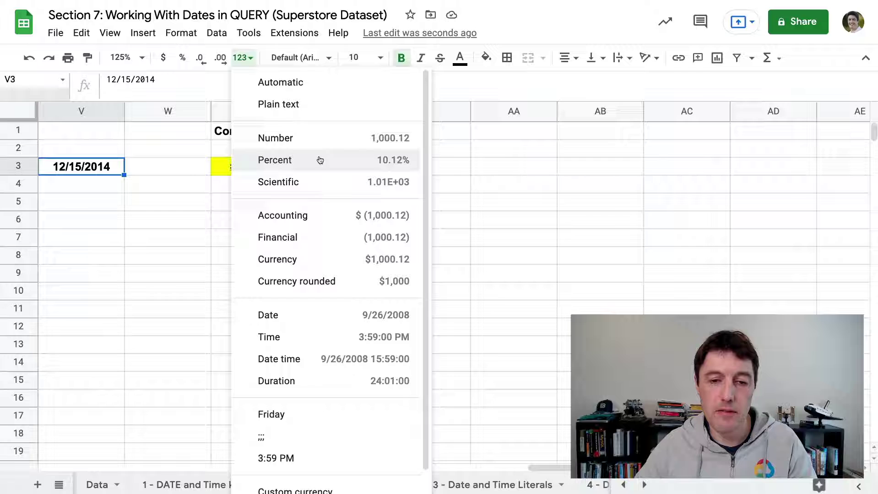
scroll(352, 421, "down", 1)
scroll(352, 421, "down", 1)
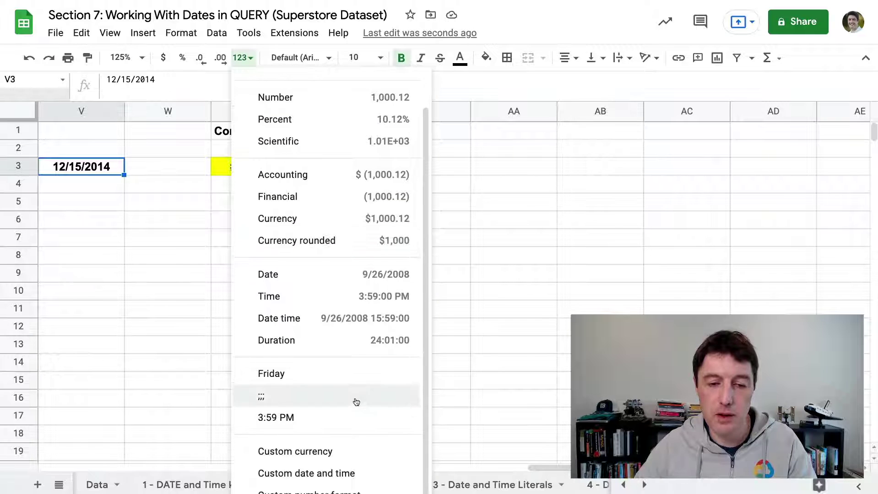
left_click(344, 472)
scroll(420, 223, "down", 1)
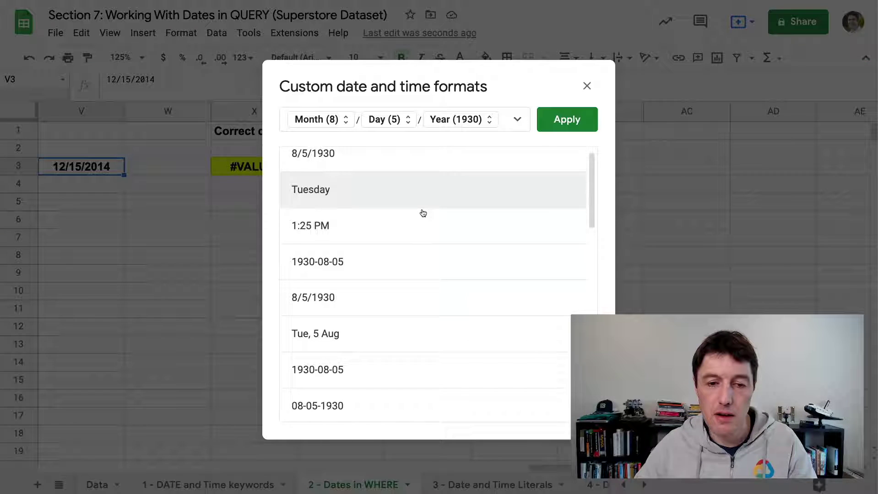
left_click(369, 248)
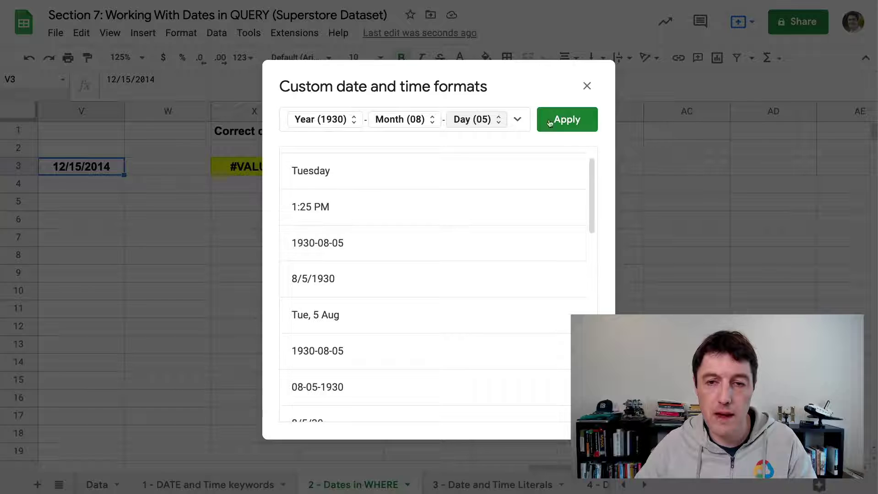
left_click(563, 116)
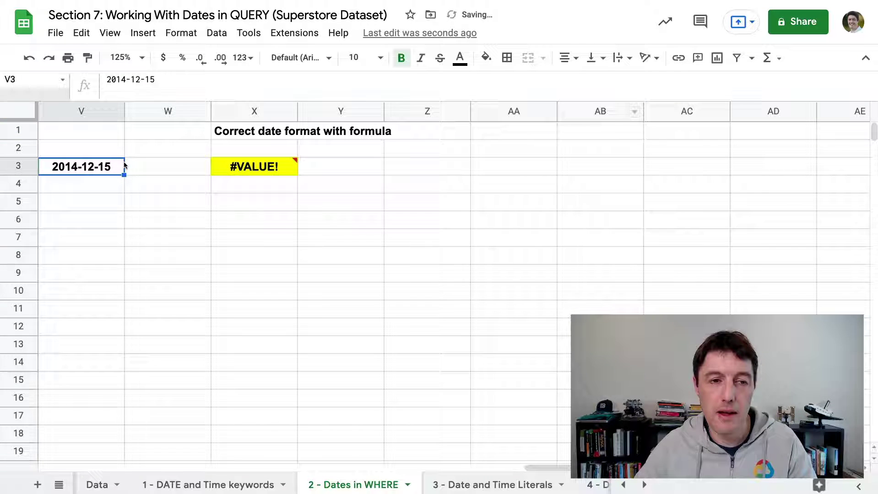
left_click(176, 90)
key("Return")
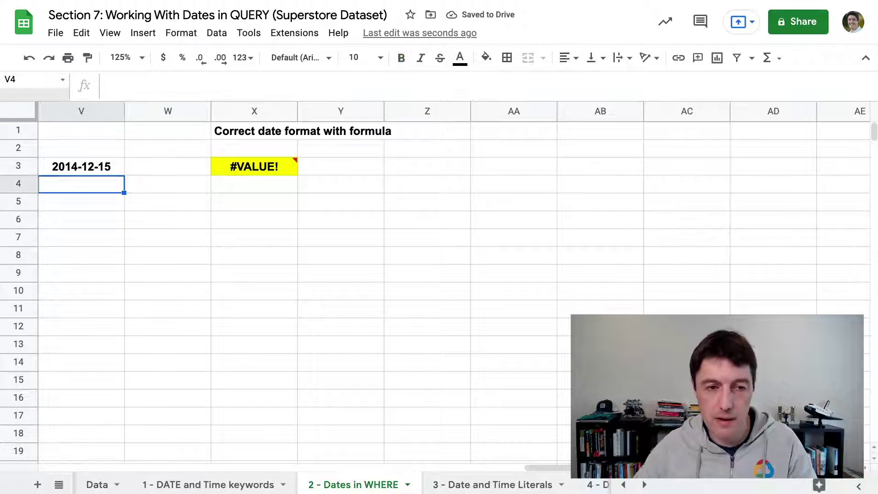
key("Up")
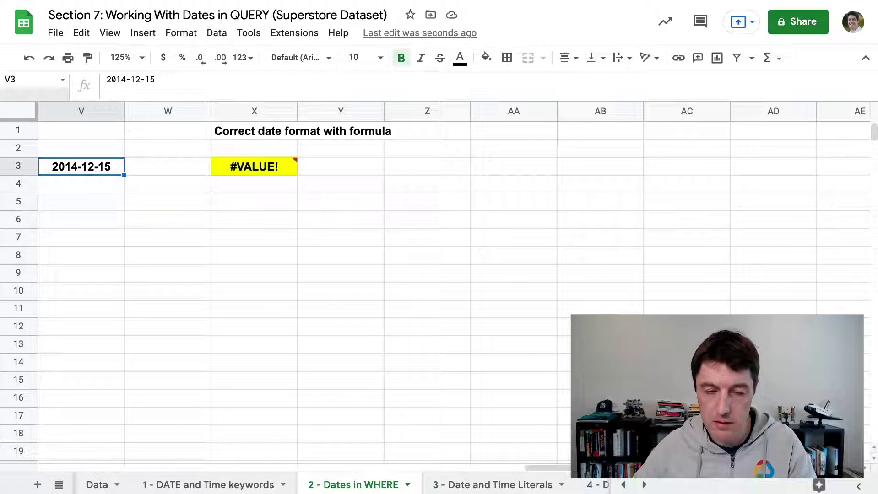
Step: Clear V3's bold centred formatting and inspect X3's invalid date literal [41988] error
key("ctrl+backslash")
key("Right")
key("Right")
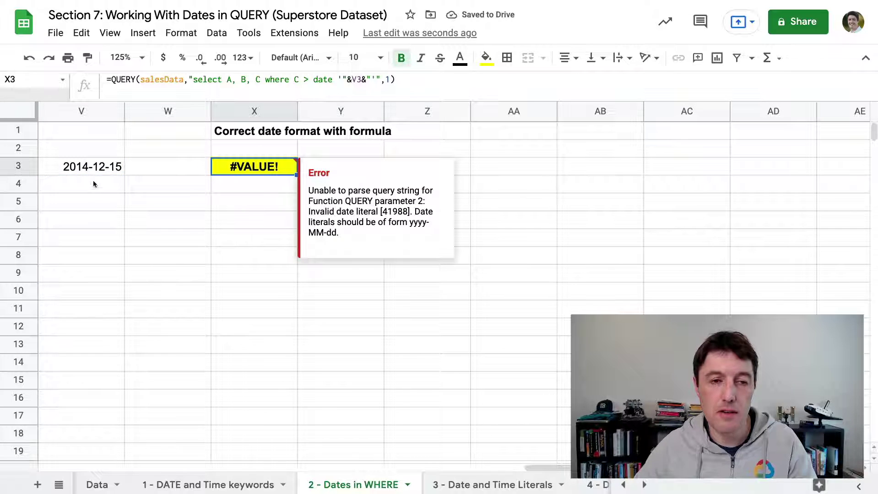
left_click(94, 170)
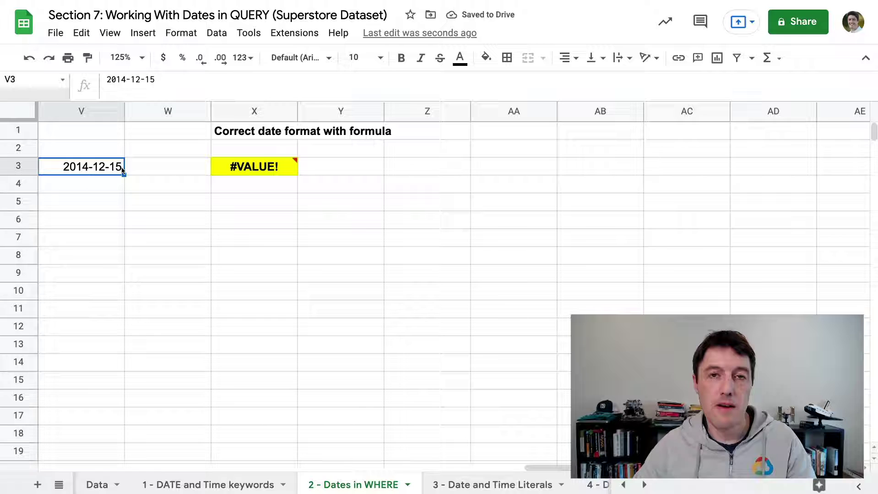
left_click(255, 169)
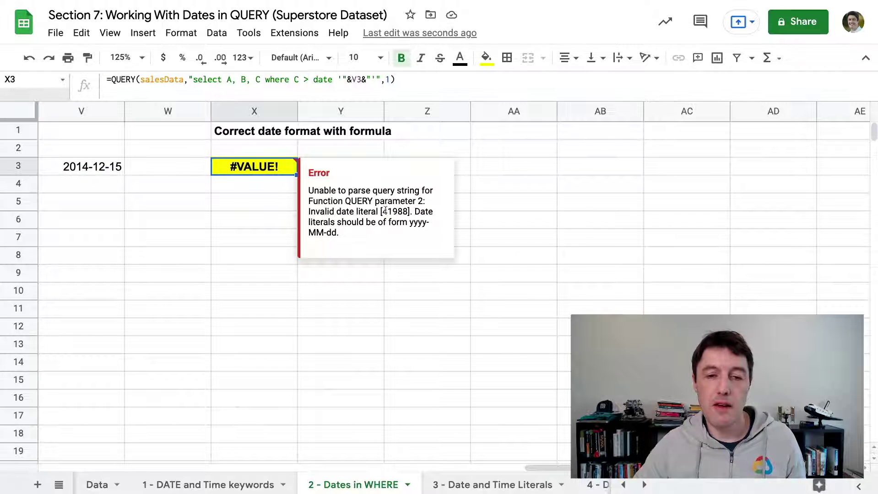
left_click_drag(384, 212, 402, 212)
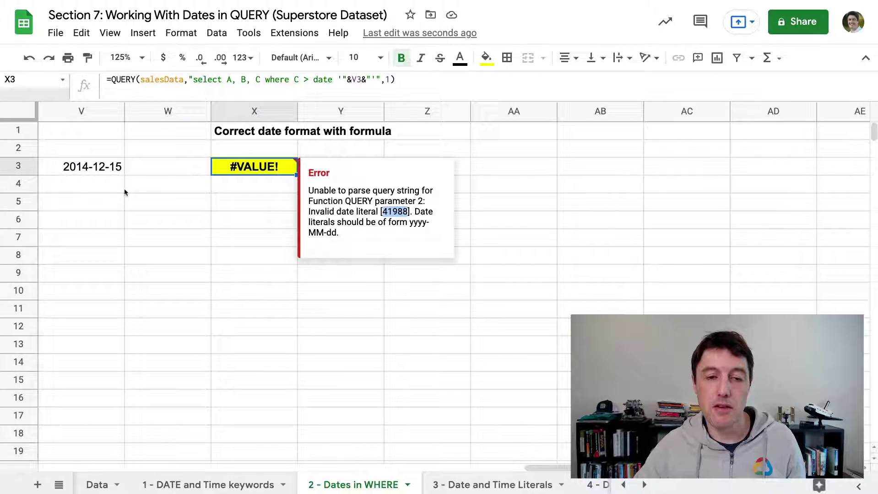
Step: Briefly show V3 in Number format to reveal 41988, then undo and recheck X3's error
left_click(89, 170)
left_click(243, 57)
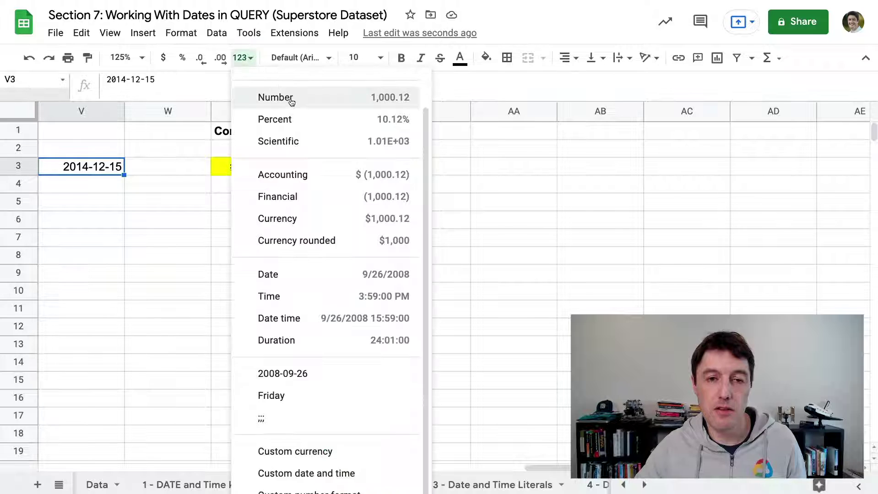
left_click(276, 97)
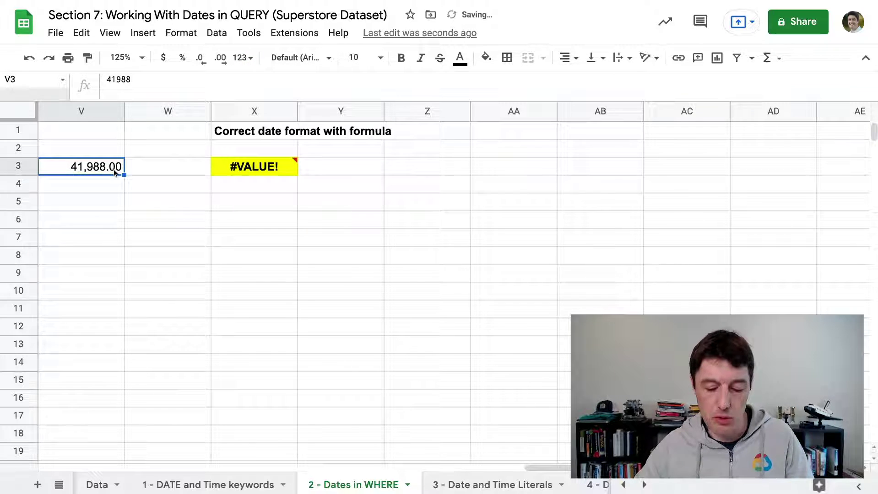
key("ctrl+z")
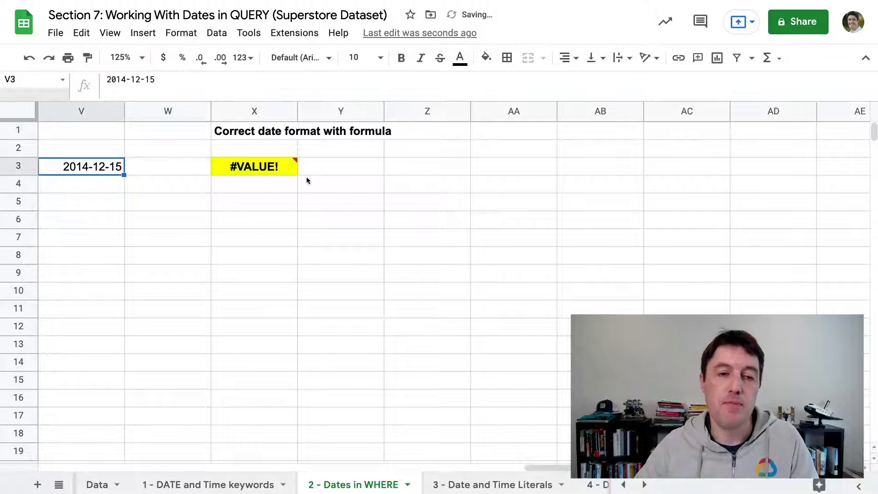
left_click(292, 175)
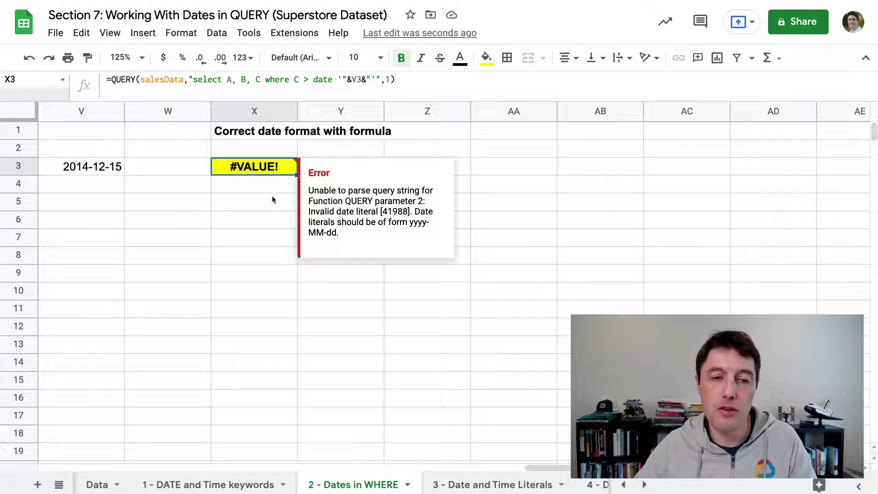
Step: Begin =TEXT(V3," in V5, leaving the quoted format argument open
left_click(94, 201)
type("=TEXT")
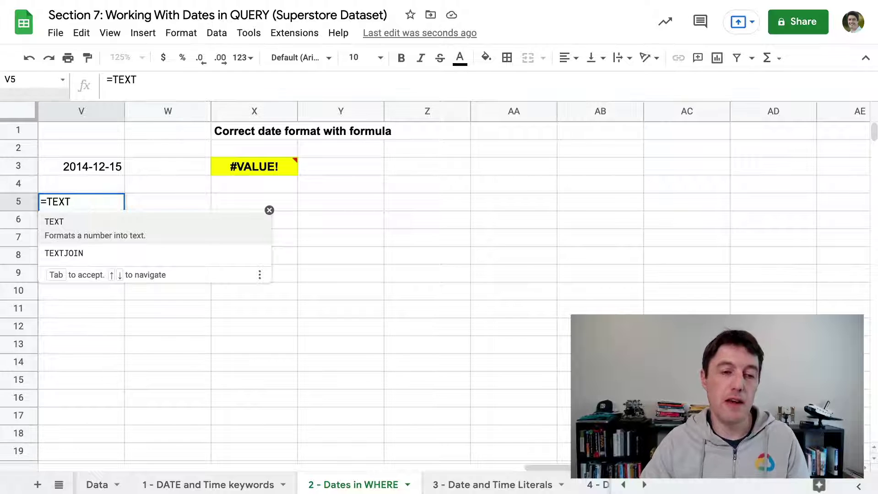
type("(")
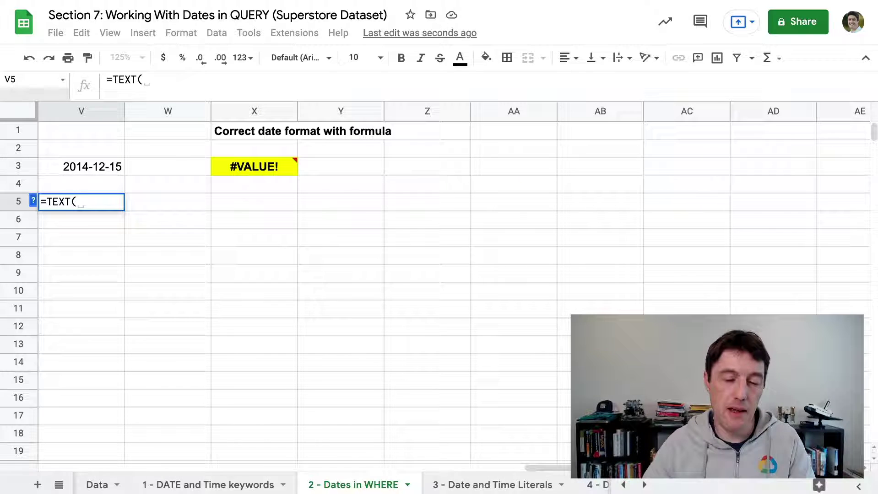
left_click(33, 200)
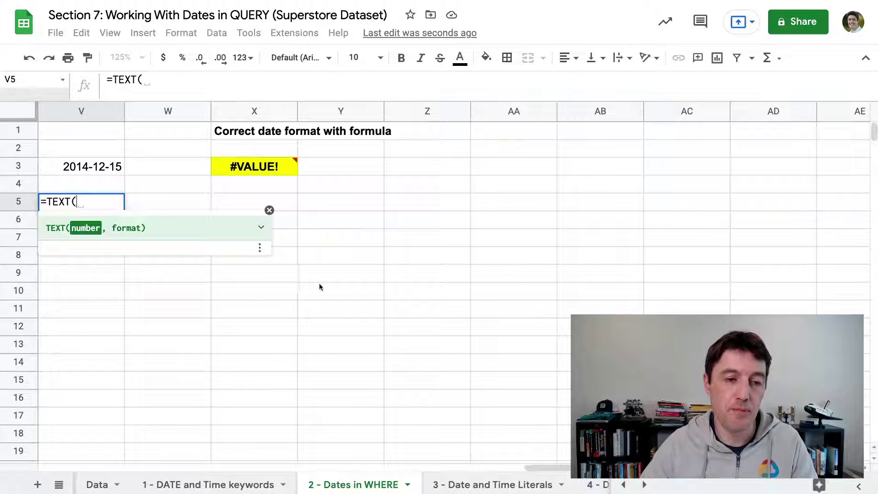
left_click(99, 171)
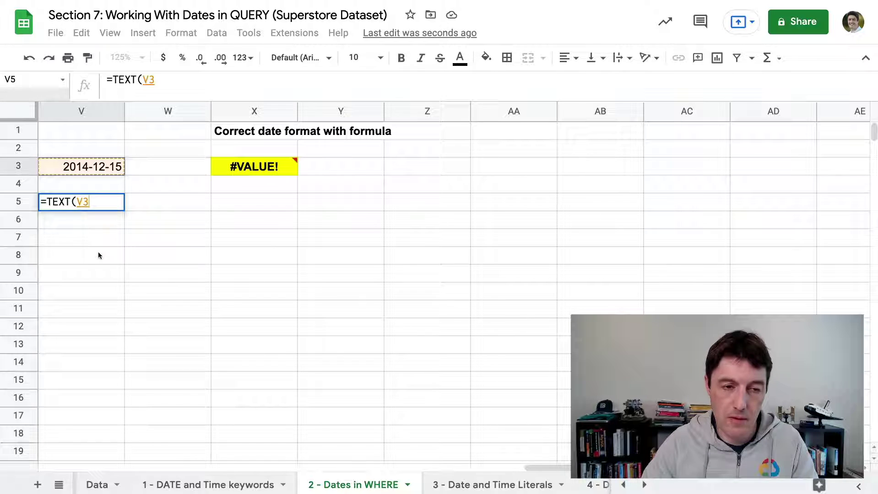
type(",")
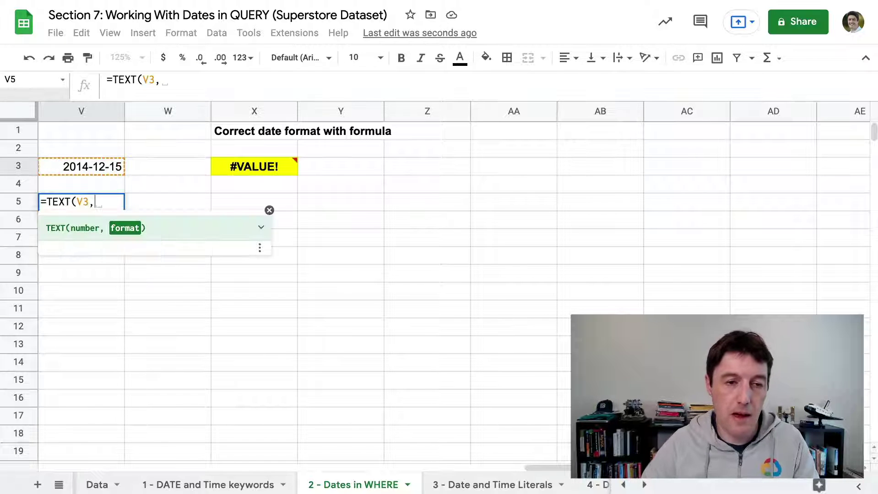
left_click(261, 227)
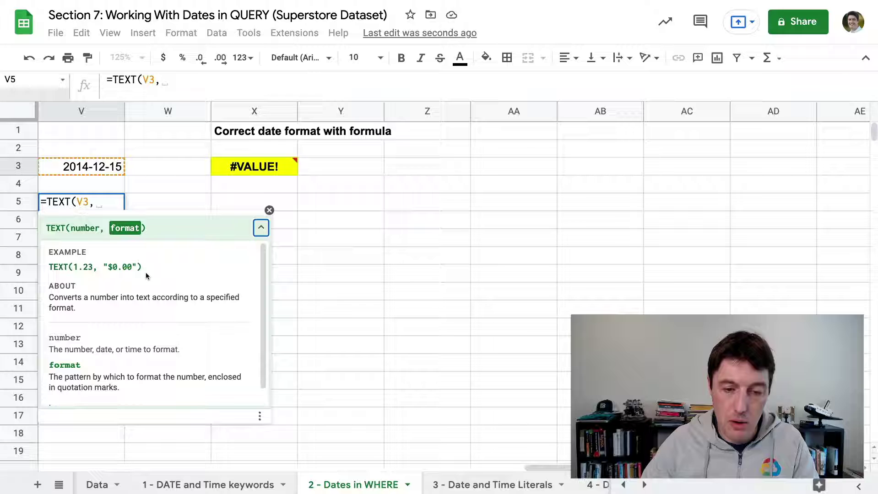
left_click(112, 200)
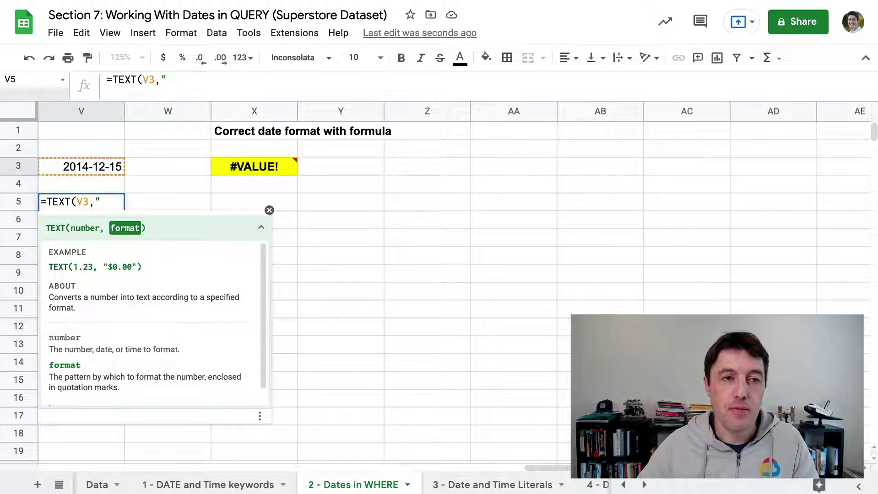
type("\"")
Step: Copy the yyyy-MM-dd date format from the query language documentation
key("ctrl+Tab")
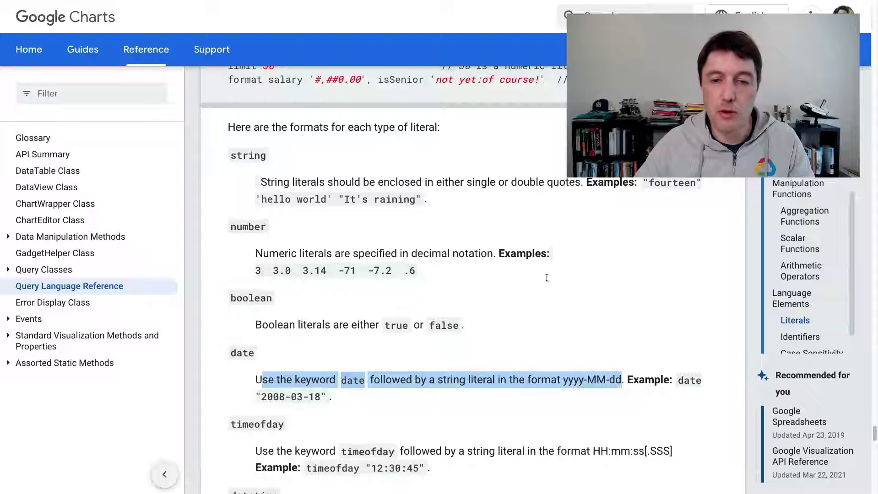
left_click(622, 346)
left_click_drag(564, 380, 619, 382)
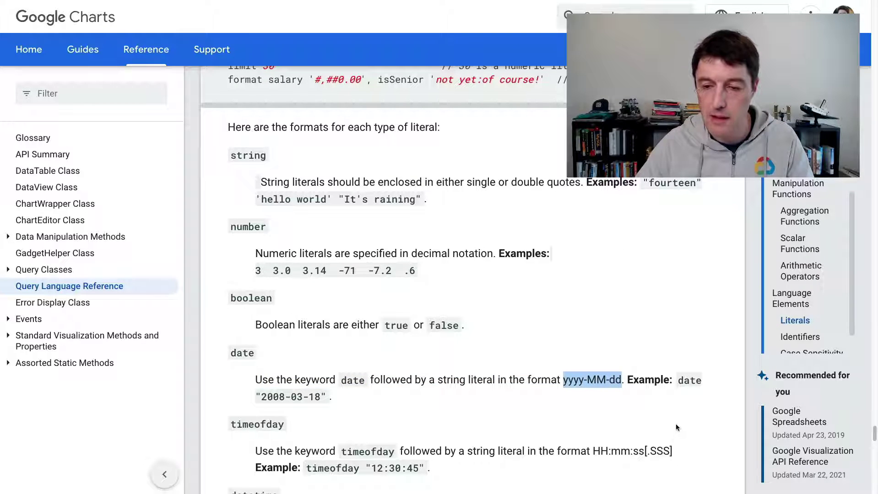
key("ctrl+c")
key("ctrl+shift+Tab")
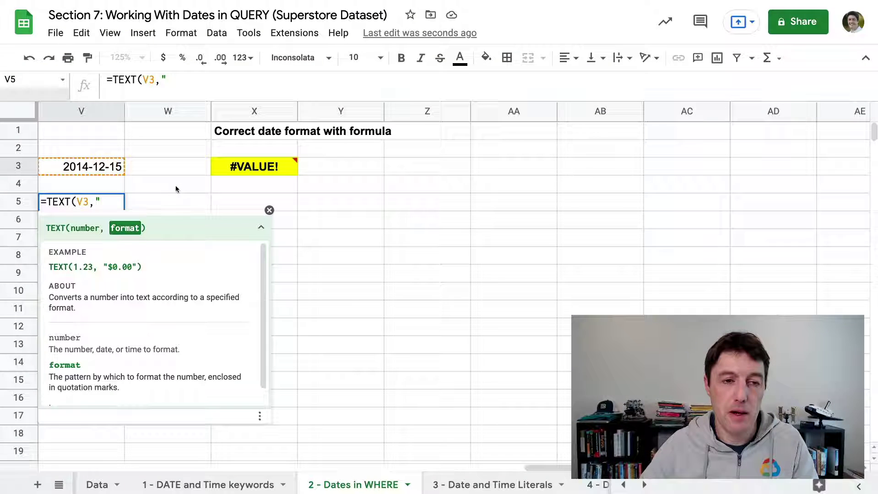
Step: Complete V5 as =TEXT(V3,"yyyy-MM-dd") so it returns 2014-12-15
key("ctrl+v")
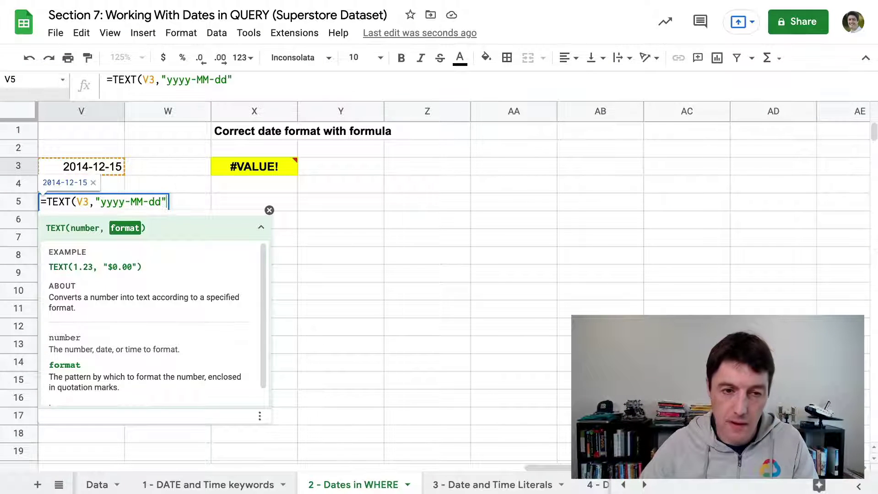
type(")")
key("Return")
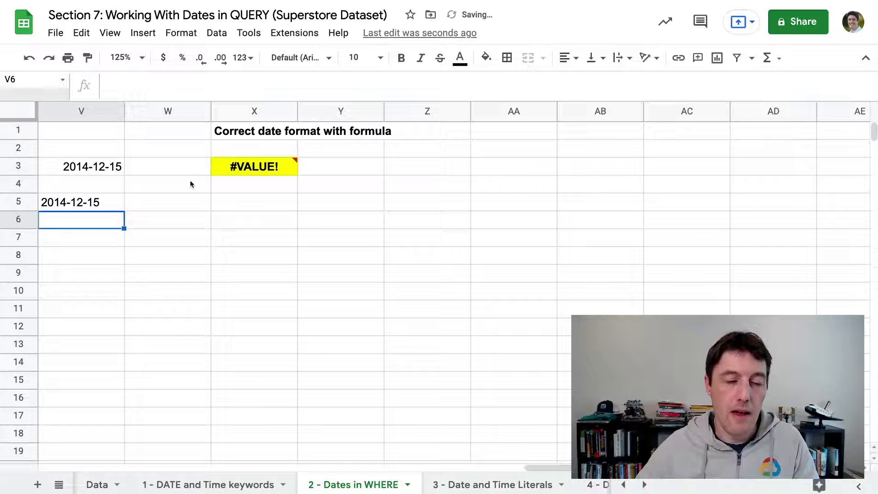
Step: Compare V5 with V3's date and copy the TEXT(V3,"yyyy-MM-dd") expression from the formula bar
left_click(110, 197)
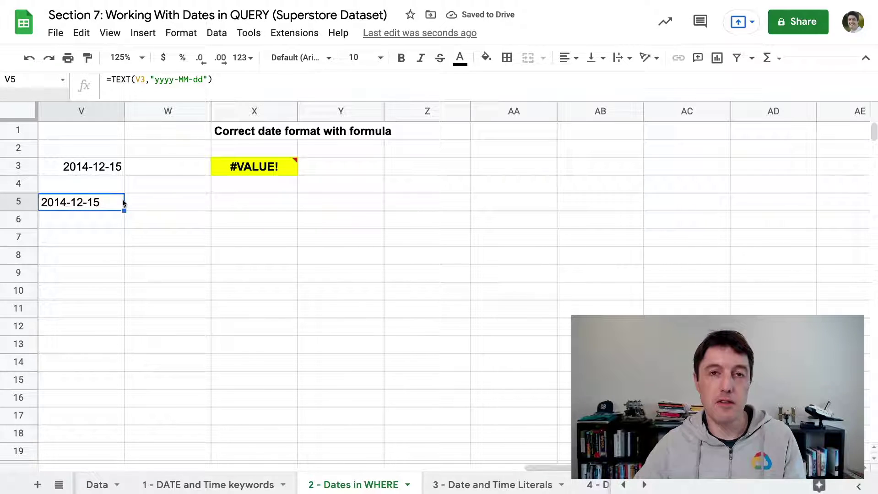
left_click(104, 170)
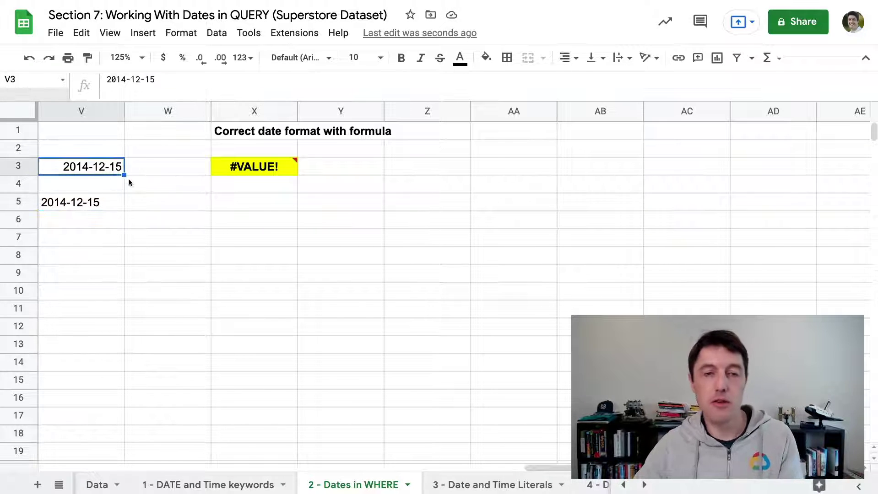
left_click(109, 203)
left_click_drag(112, 80, 212, 80)
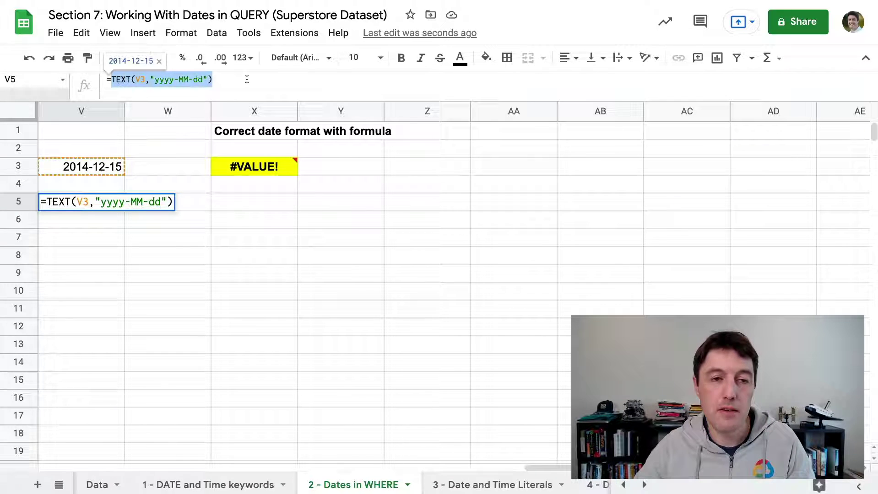
key("Escape")
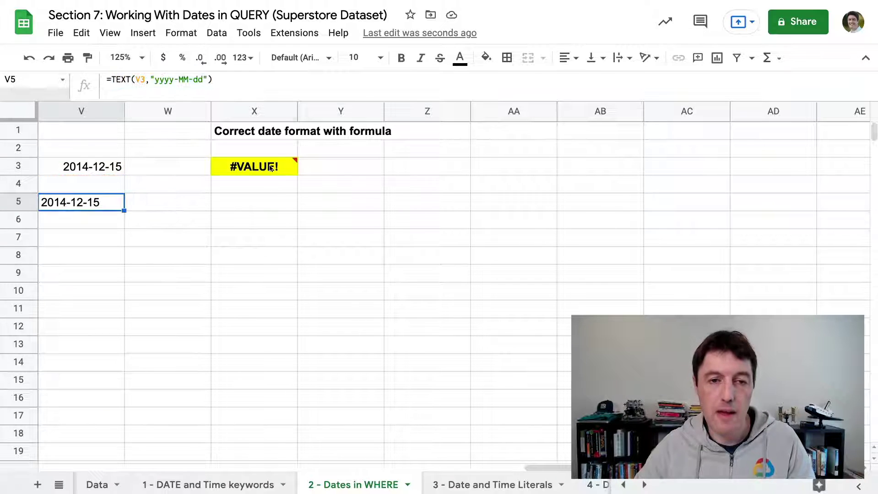
left_click(257, 168)
Step: Replace V3 in X3's QUERY with TEXT(V3,"yyyy-MM-dd"), listing orders from 12/16/2014 onward
left_click(362, 79)
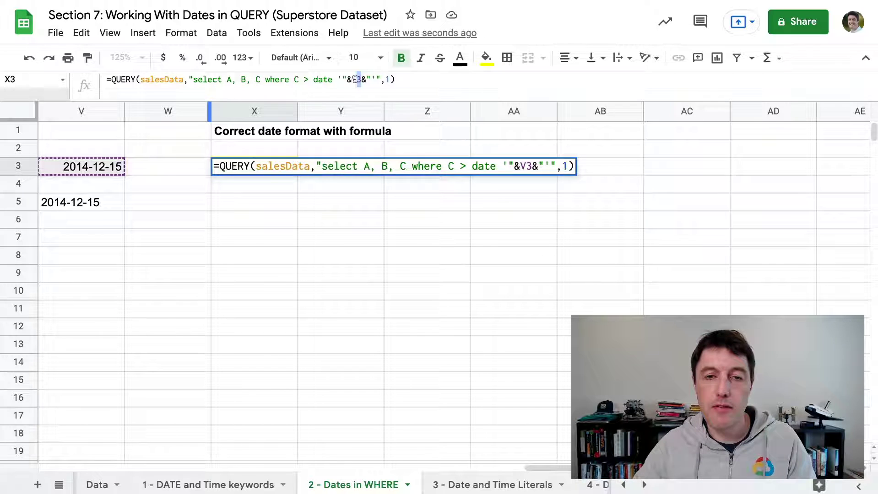
double_click(356, 79)
key("ctrl+v")
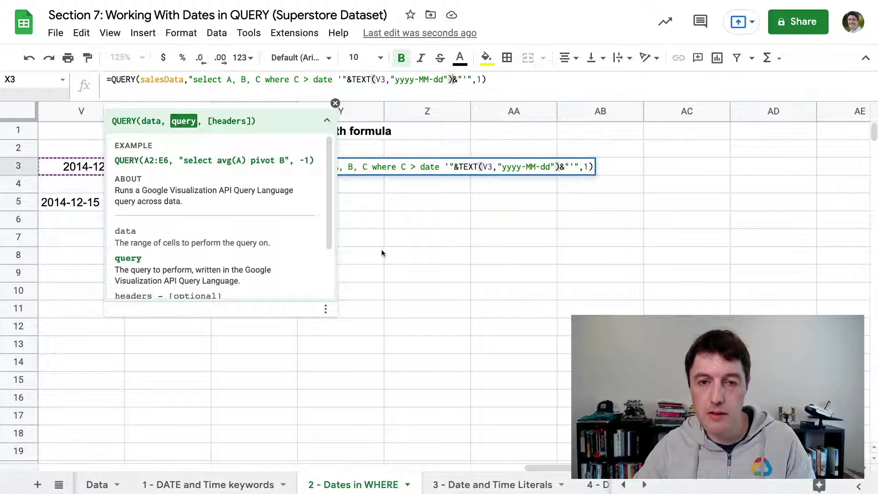
left_click_drag(351, 80, 452, 80)
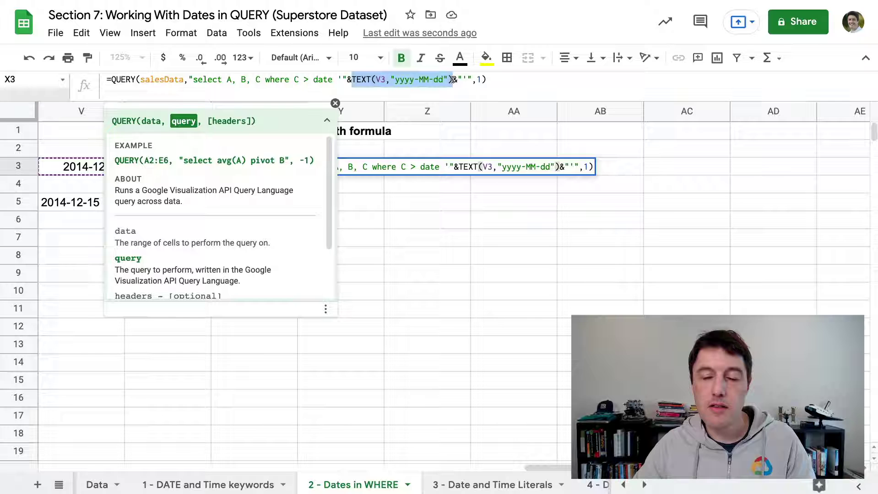
key("Return")
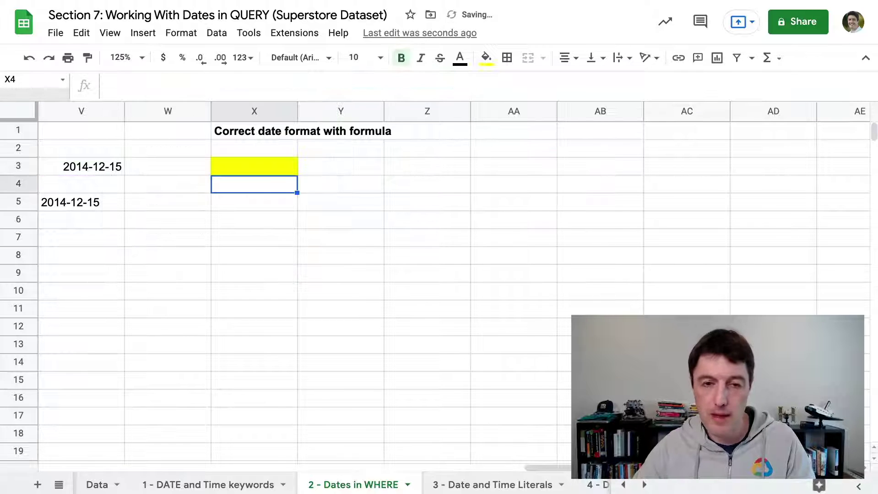
key("Up")
scroll(325, 286, "down", 15)
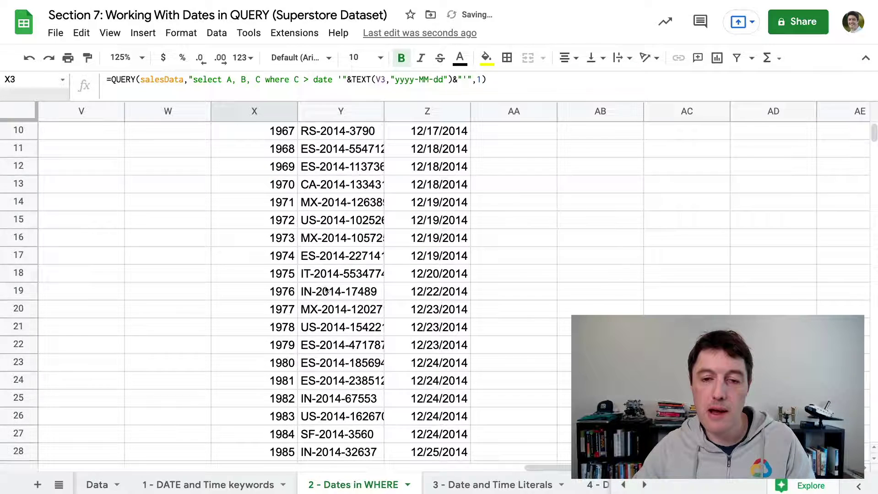
scroll(327, 288, "up", 10)
scroll(327, 287, "up", 5)
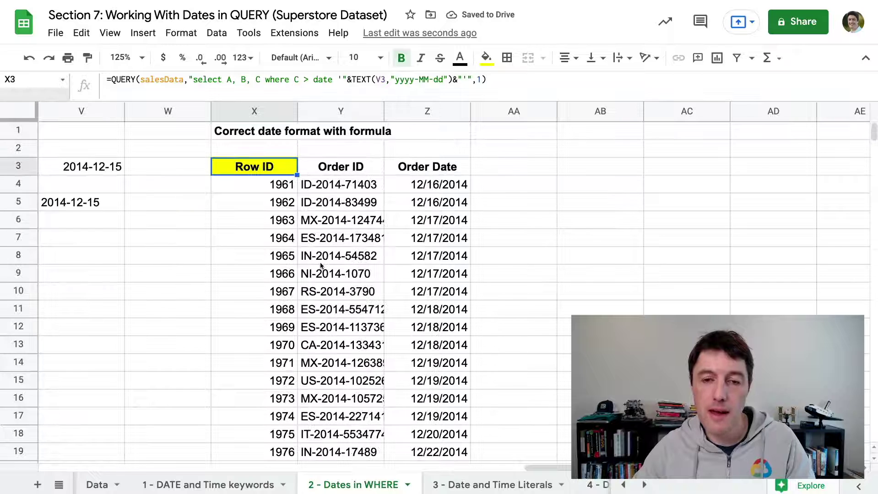
key("Left")
key("Left")
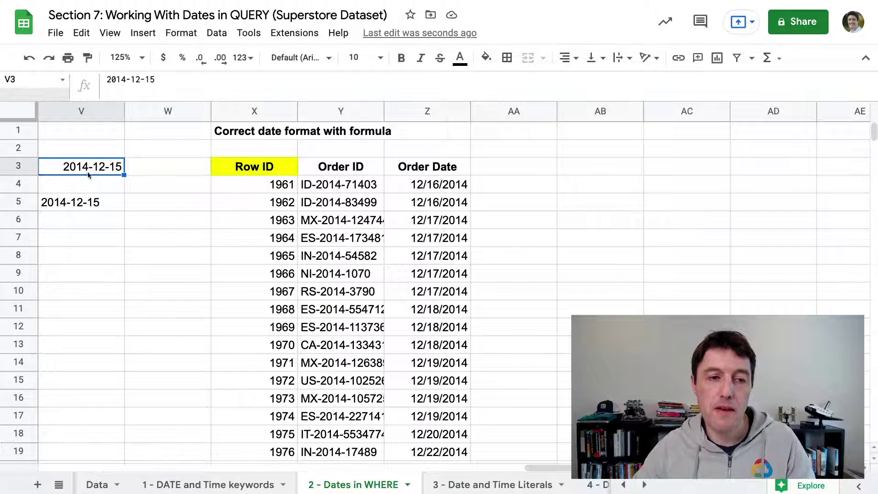
Step: Delete V5's helper formula, format V3 as Date, and review the TEXT part of X3's query
left_click(99, 208)
key("Delete")
key("Up")
key("Up")
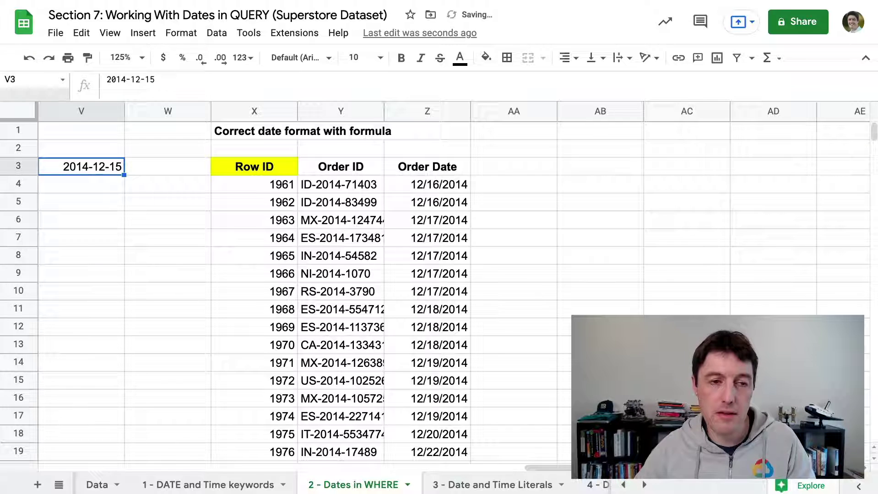
left_click(243, 57)
left_click(401, 278)
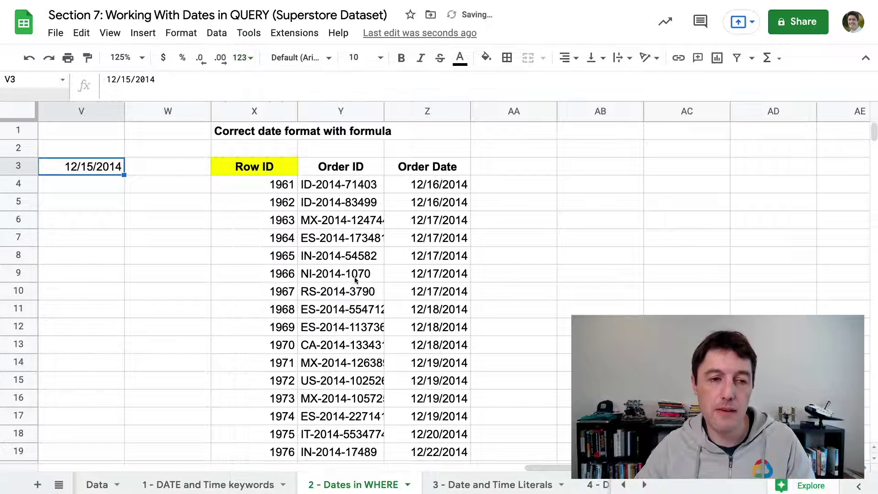
left_click(239, 169)
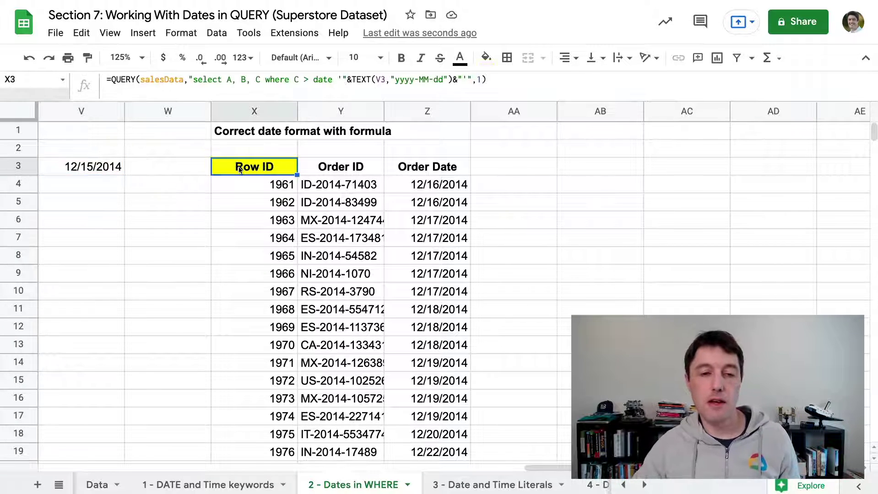
left_click_drag(351, 79, 452, 80)
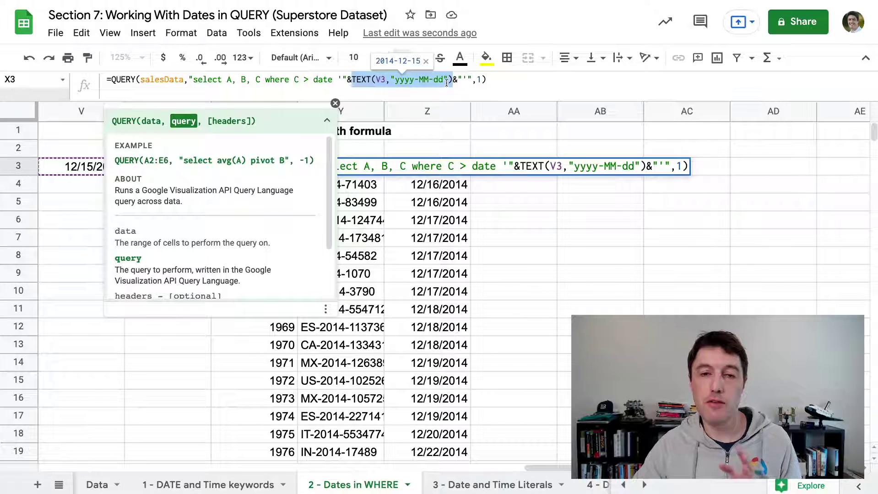
left_click(483, 80)
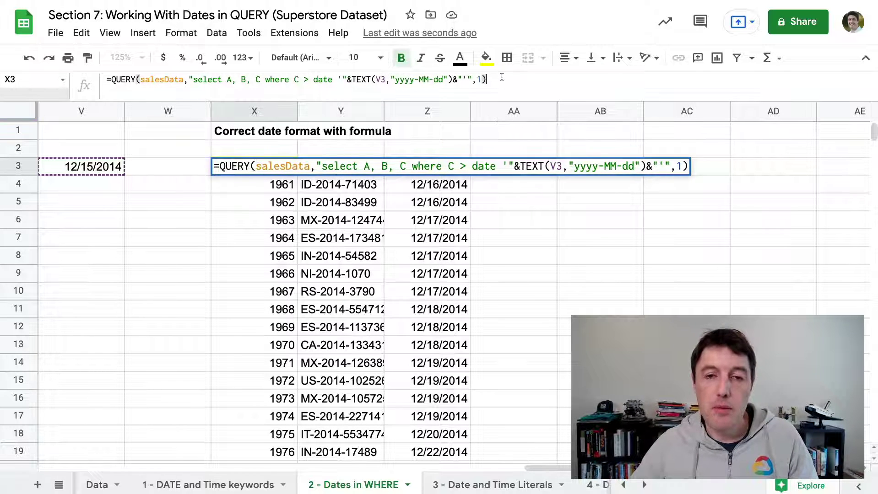
left_click_drag(487, 80, 107, 80)
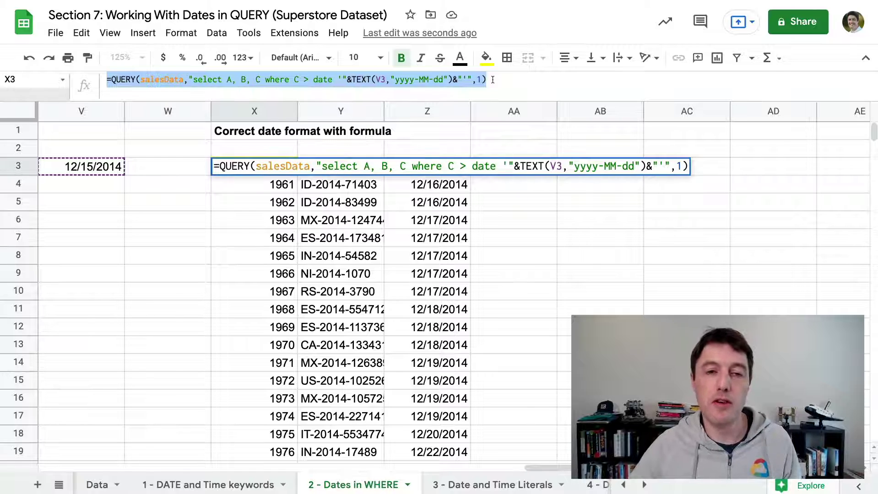
left_click(317, 80)
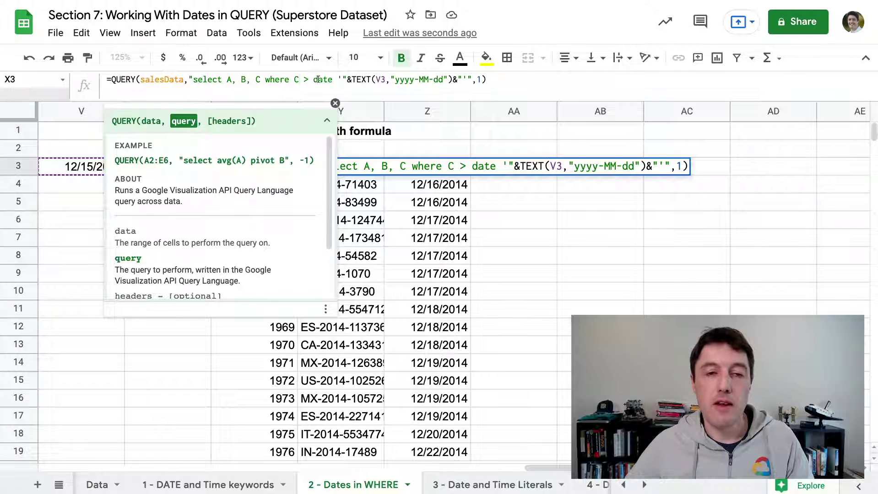
left_click_drag(313, 80, 453, 80)
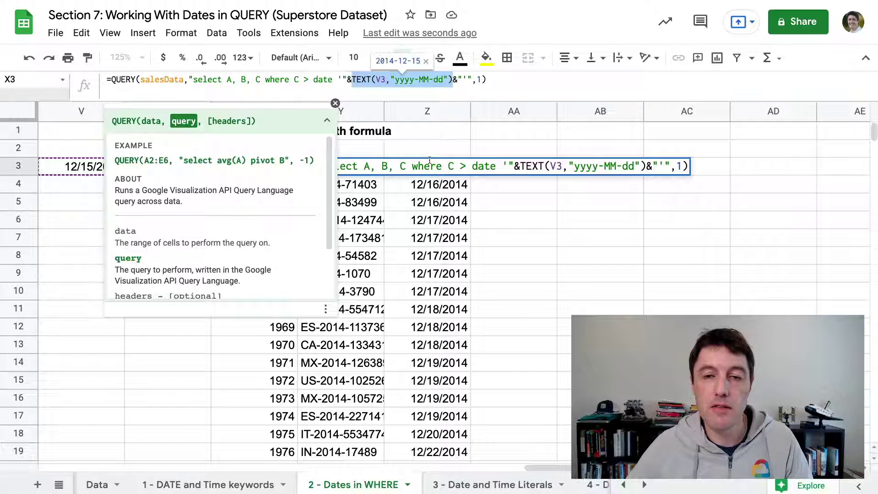
left_click_drag(338, 80, 343, 79)
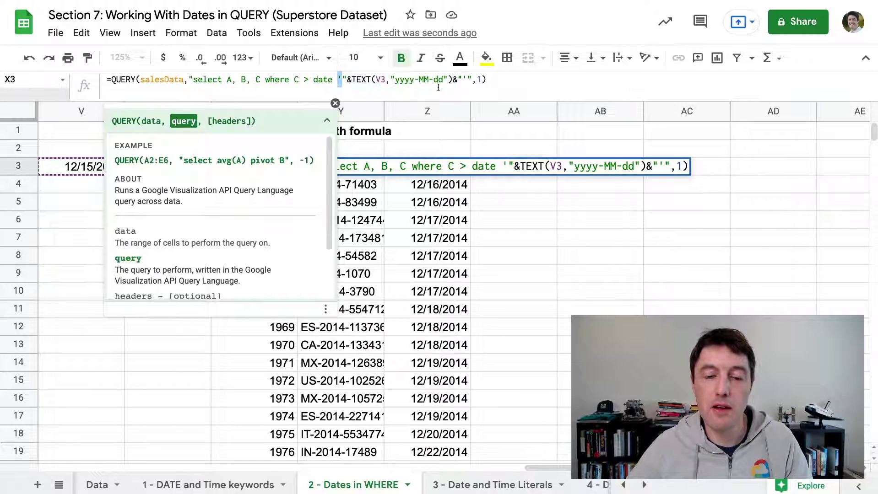
left_click_drag(462, 80, 466, 80)
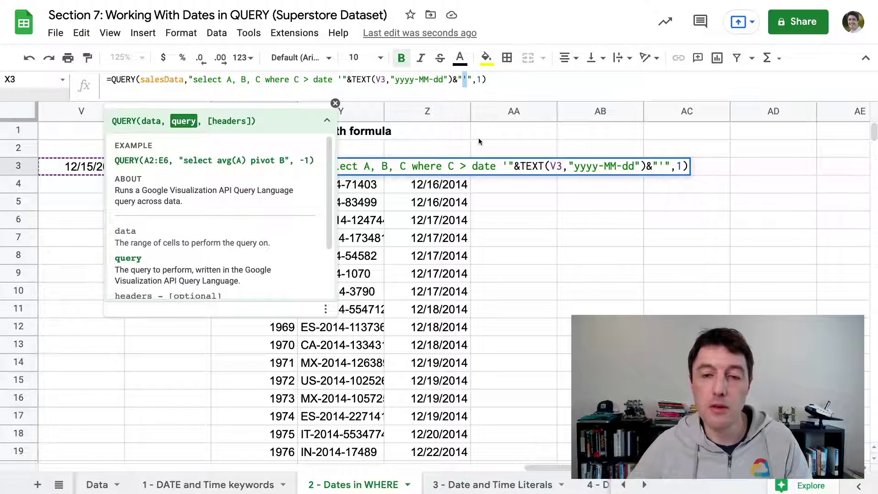